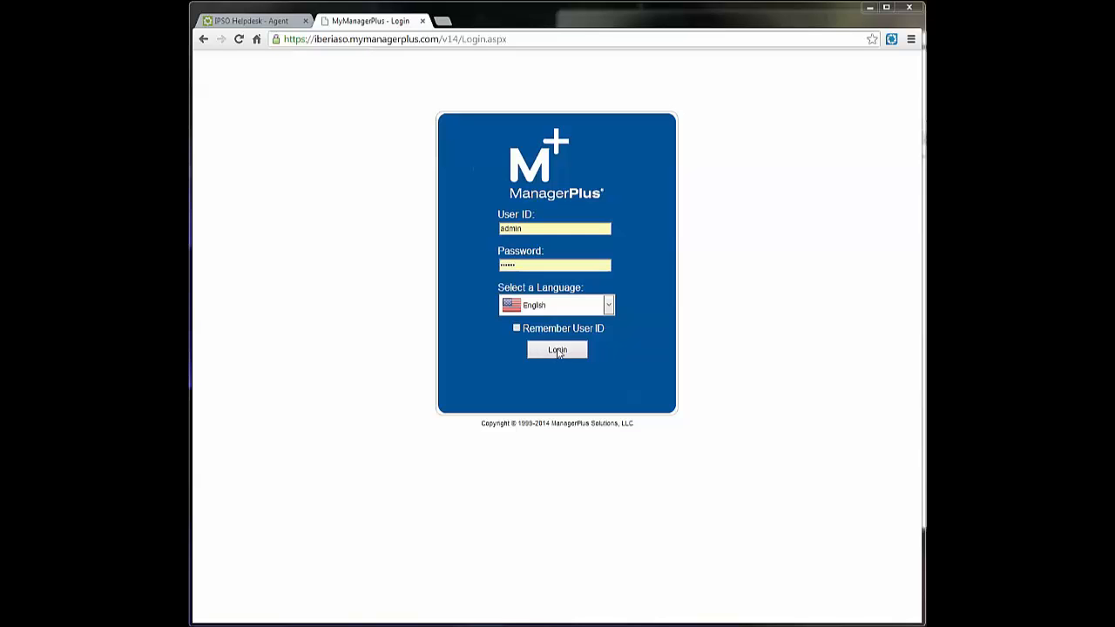
Step: Log in with the credentials already filled in and start a new record in the Work Orders module
{"action": "left_click", "coordinate": [565, 352]}
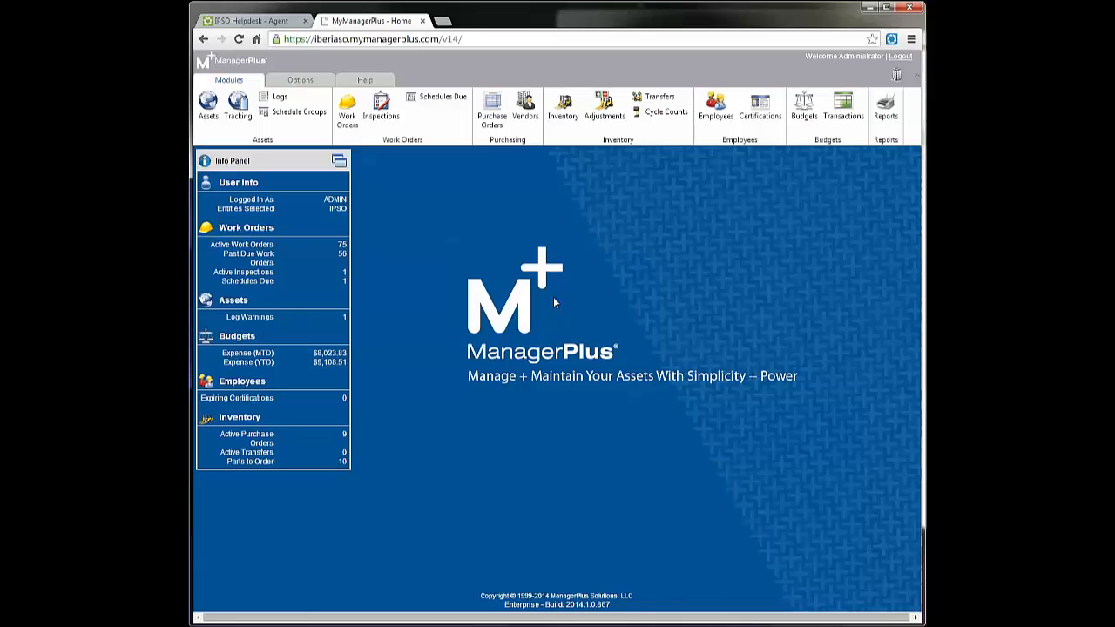
{"action": "left_click", "coordinate": [348, 128]}
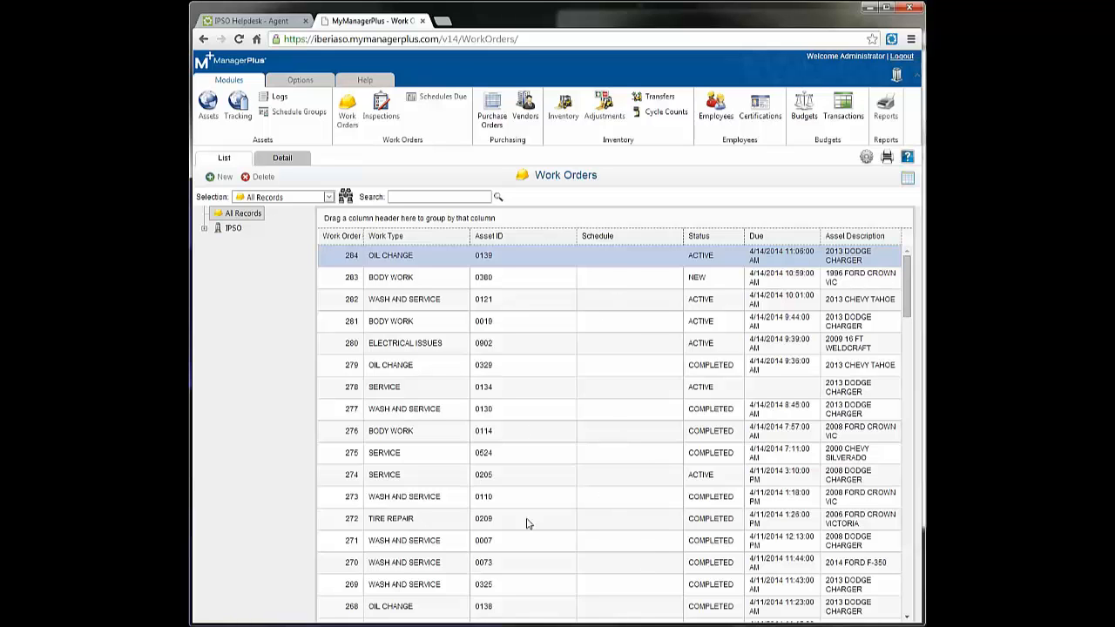
{"action": "left_click", "coordinate": [223, 179]}
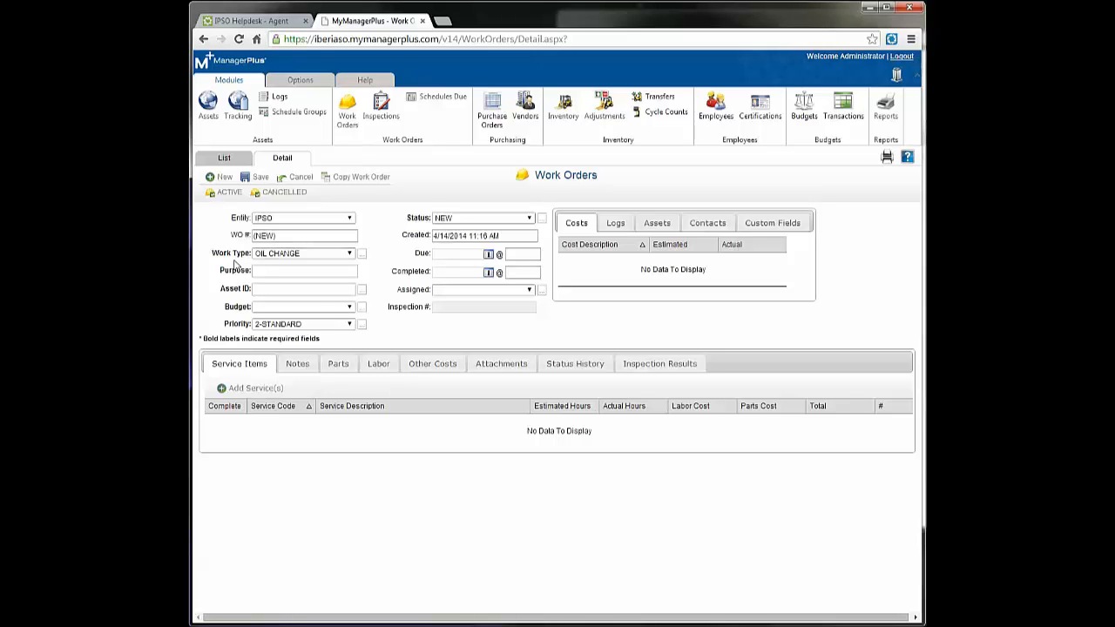
Step: Look through the list of available work types for the new work order
{"action": "left_click", "coordinate": [348, 253]}
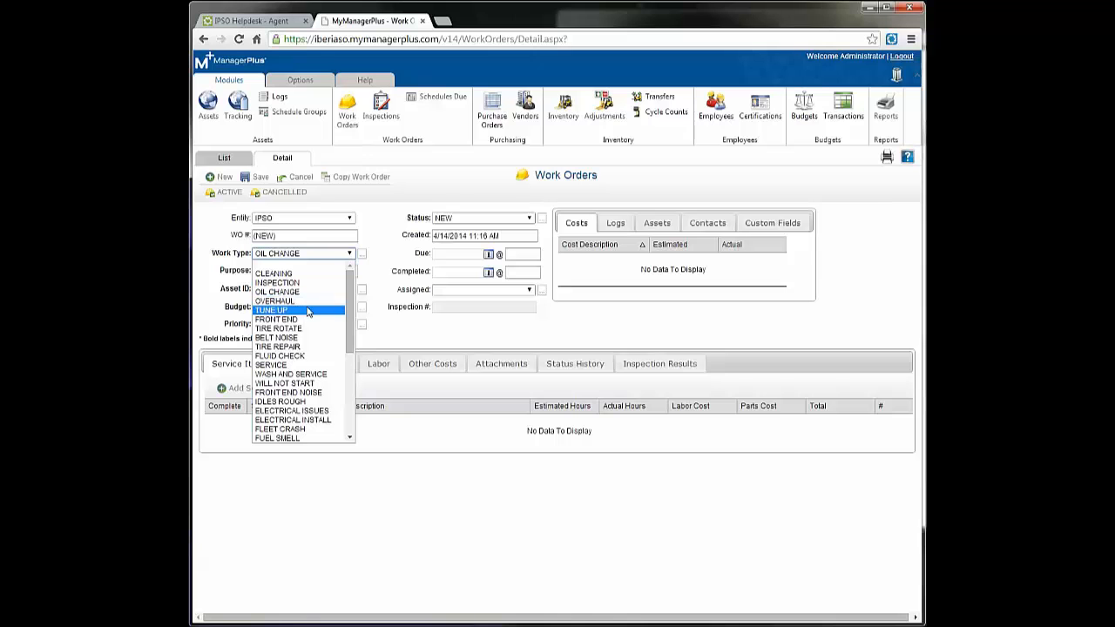
{"action": "scroll", "coordinate": [317, 363], "scroll_direction": "down", "scroll_amount": 3}
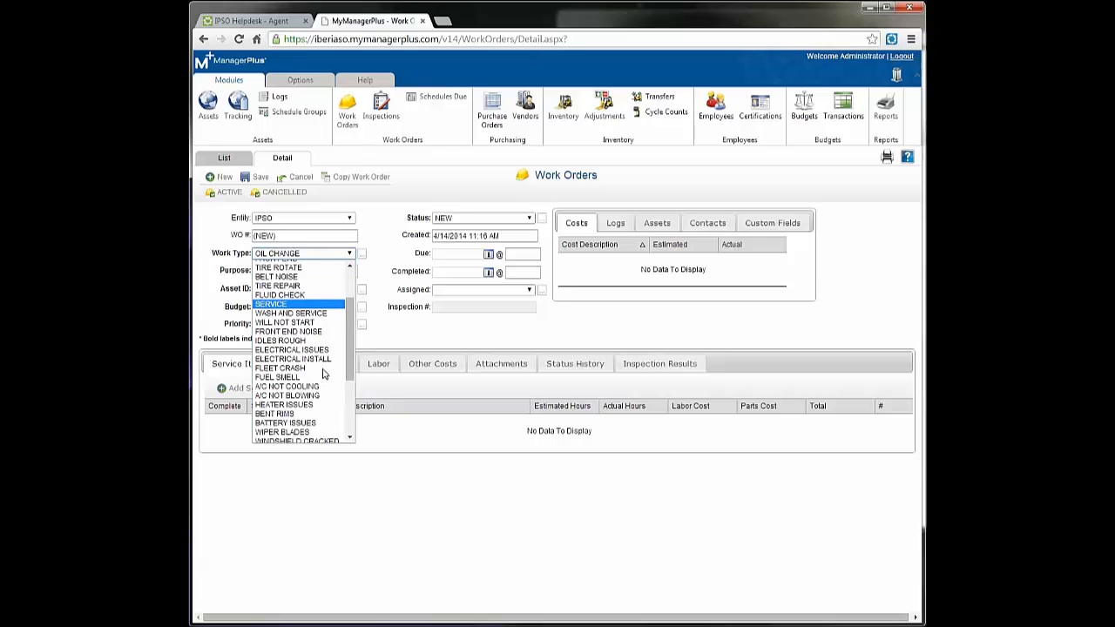
{"action": "scroll", "coordinate": [315, 373], "scroll_direction": "down", "scroll_amount": 5}
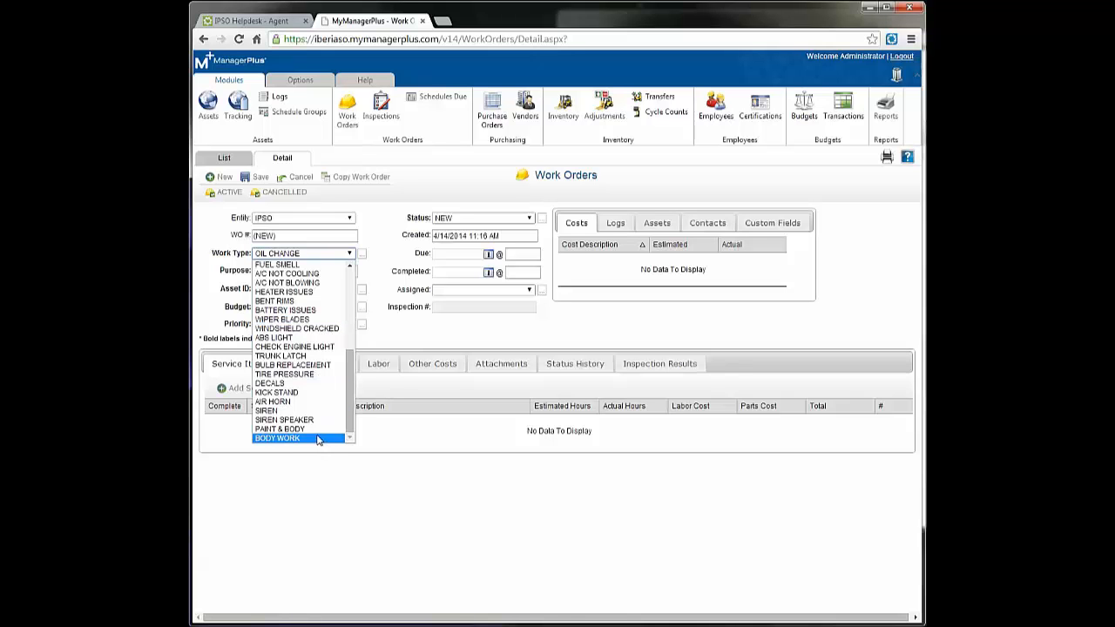
{"action": "scroll", "coordinate": [318, 438], "scroll_direction": "up", "scroll_amount": 5}
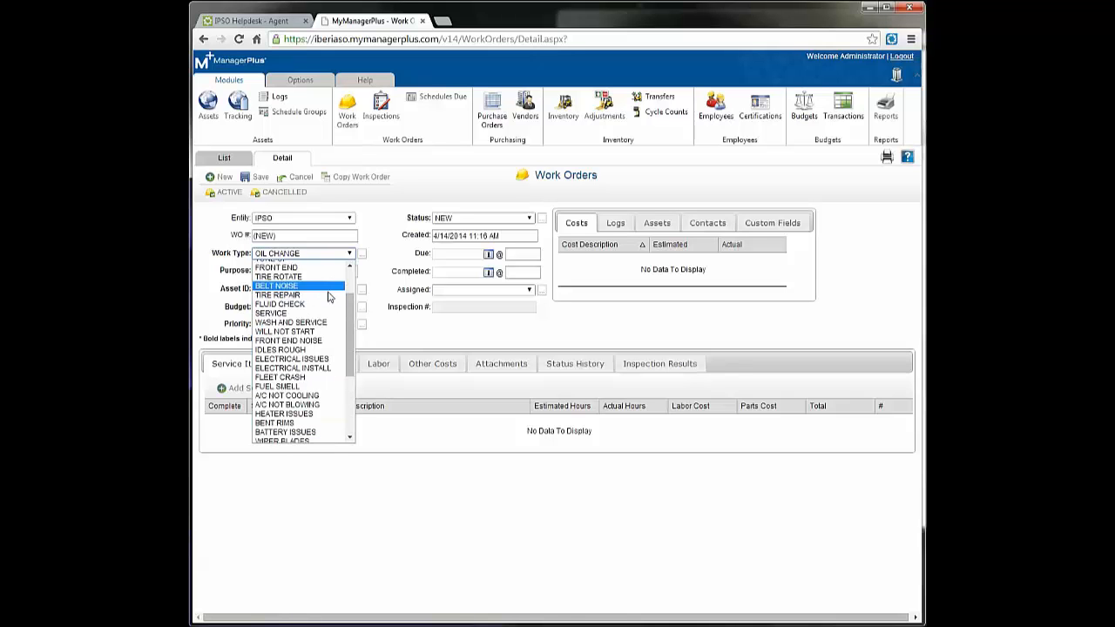
{"action": "scroll", "coordinate": [324, 331], "scroll_direction": "down", "scroll_amount": 3}
{"action": "scroll", "coordinate": [318, 366], "scroll_direction": "up", "scroll_amount": 4}
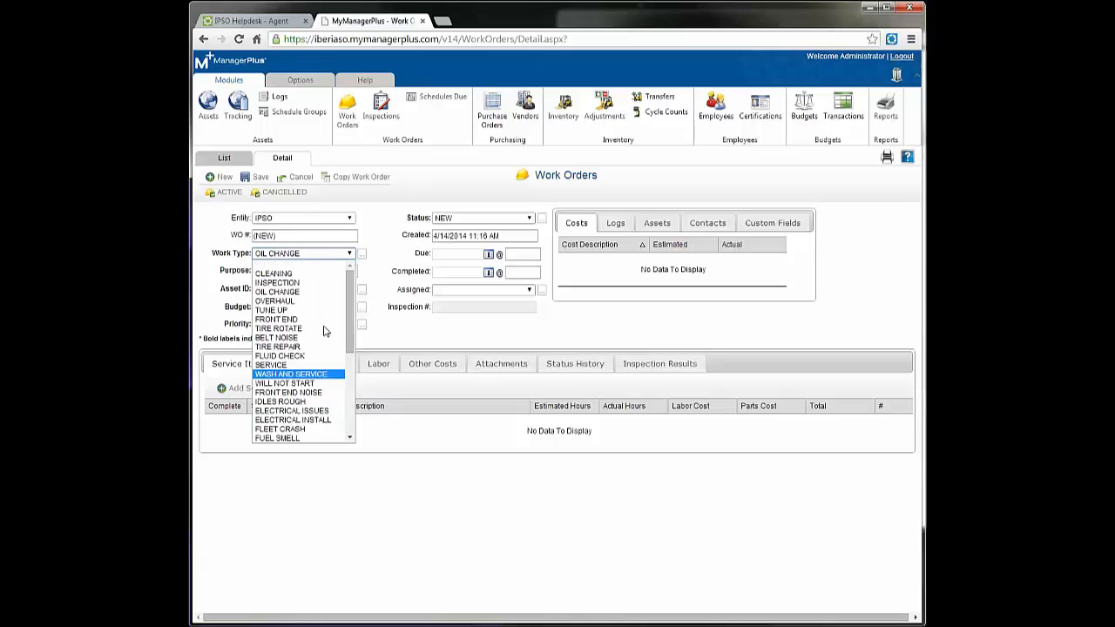
{"action": "left_click", "coordinate": [322, 258]}
{"action": "left_click", "coordinate": [327, 256]}
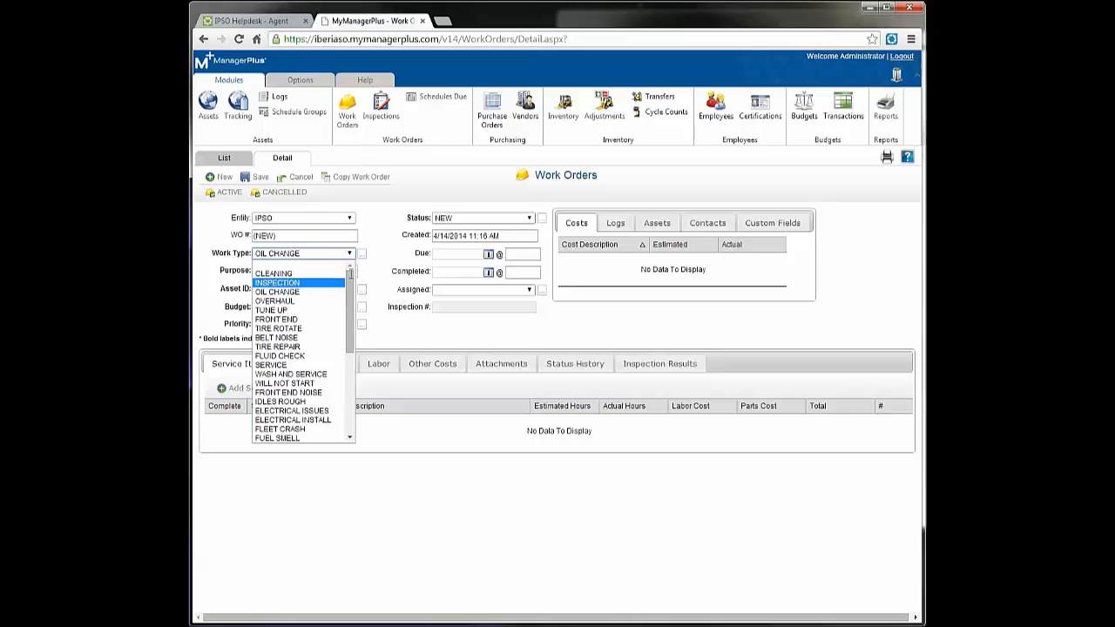
{"action": "left_click", "coordinate": [305, 258]}
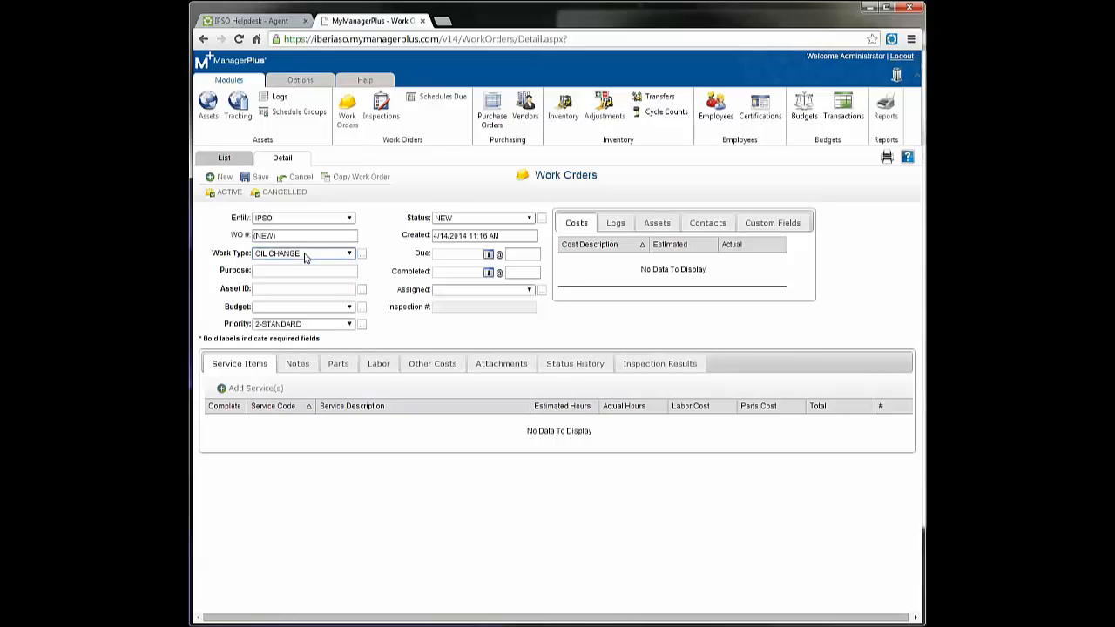
Step: Enter "Oil change & Service, check tail light" as the work order's purpose and correct the misspelled word
{"action": "left_click", "coordinate": [300, 272]}
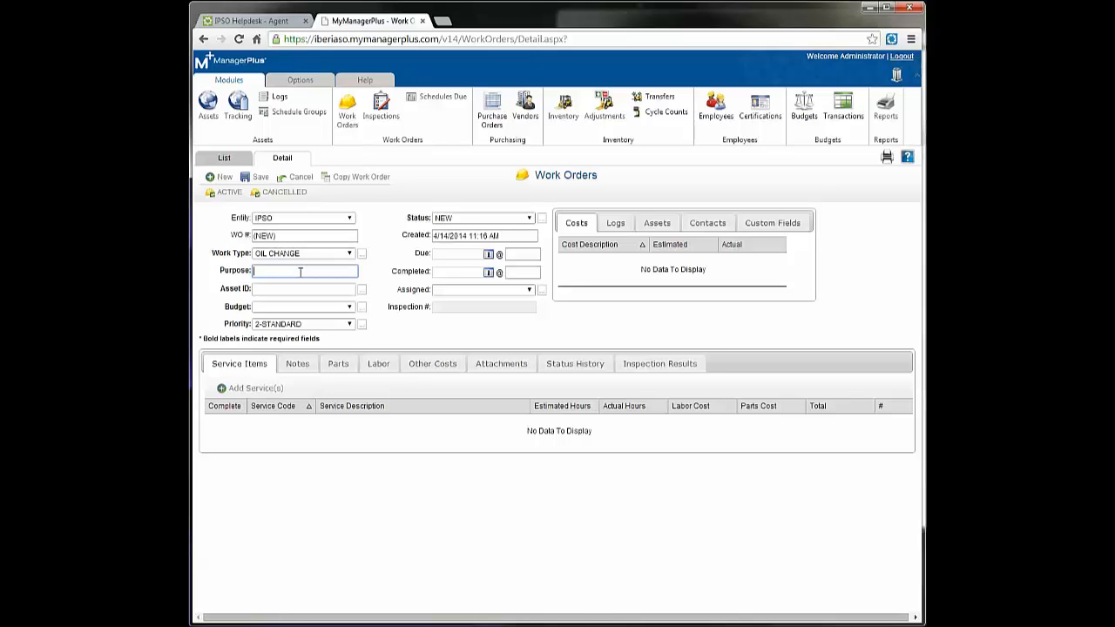
{"action": "type", "text": "Oil change"}
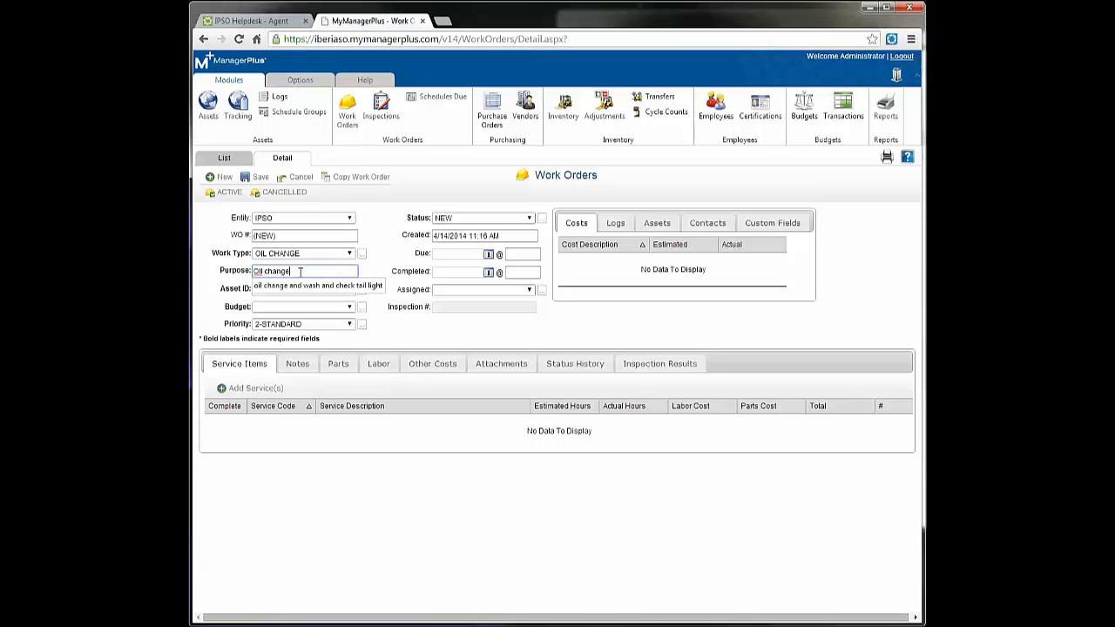
{"action": "type", "text": " & "}
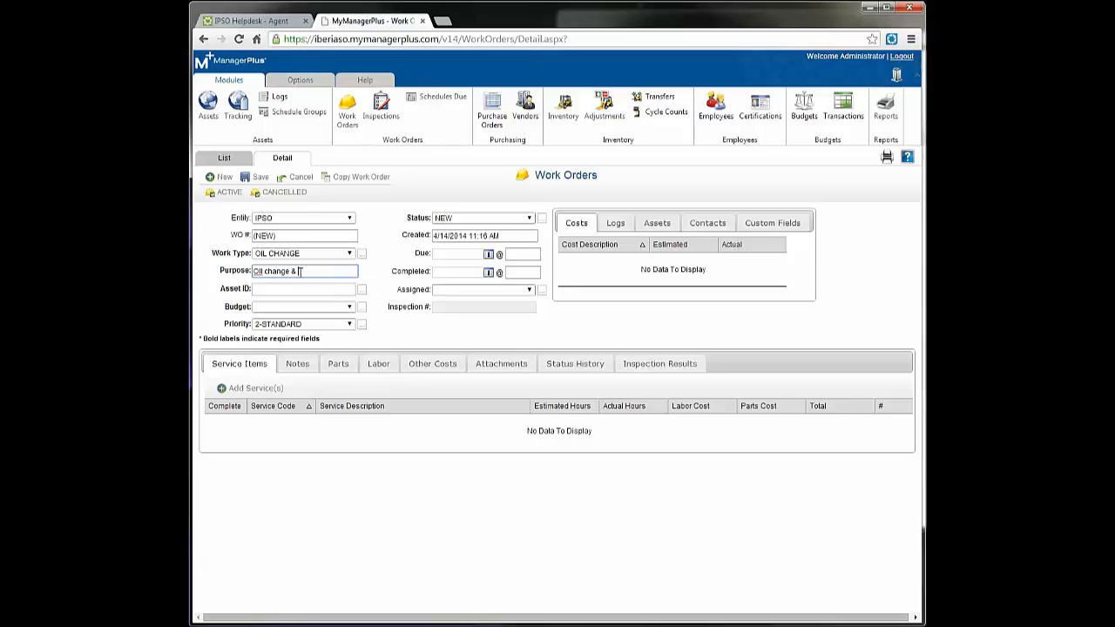
{"action": "type", "text": "Service. check tail light"}
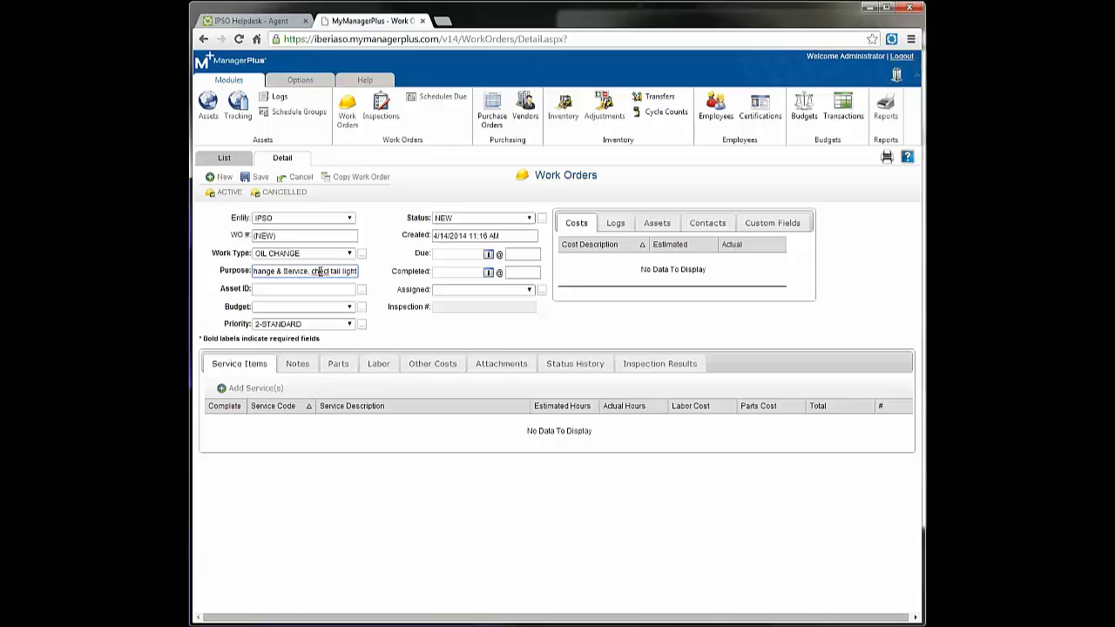
{"action": "right_click", "coordinate": [314, 271]}
{"action": "left_click", "coordinate": [347, 287]}
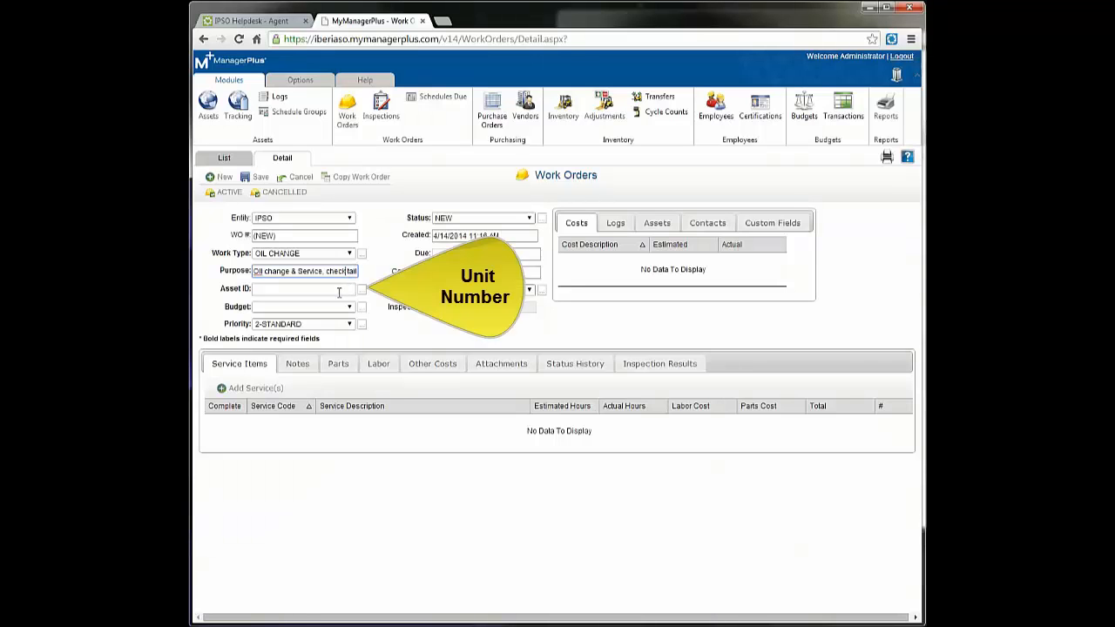
Step: Set the work order's asset ID to 0038 and its budget to 0800
{"action": "left_click", "coordinate": [338, 292]}
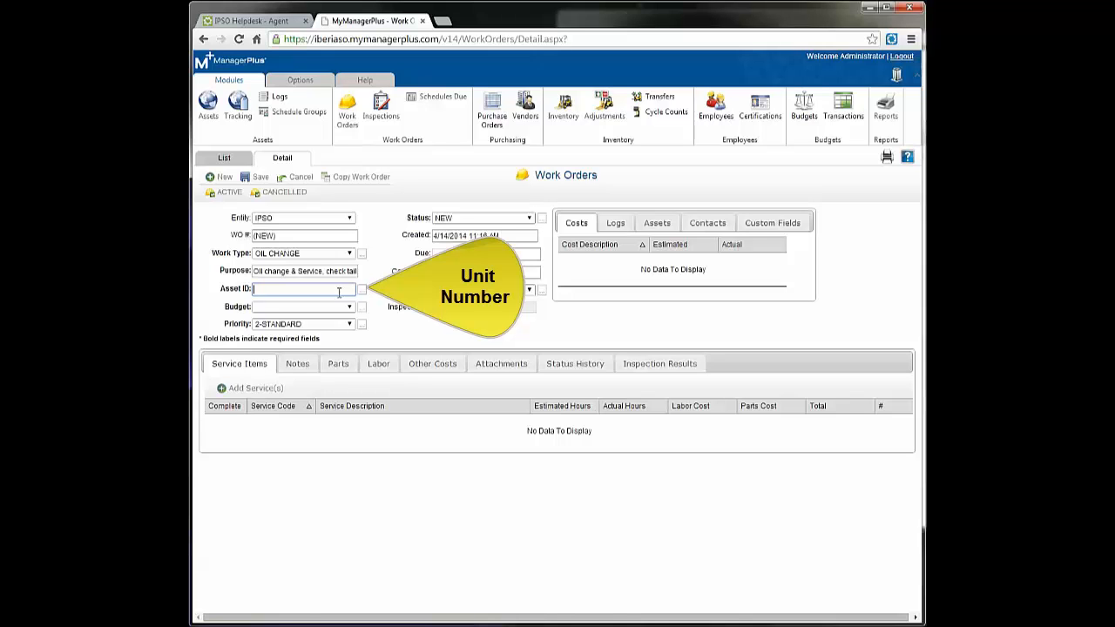
{"action": "type", "text": "0038"}
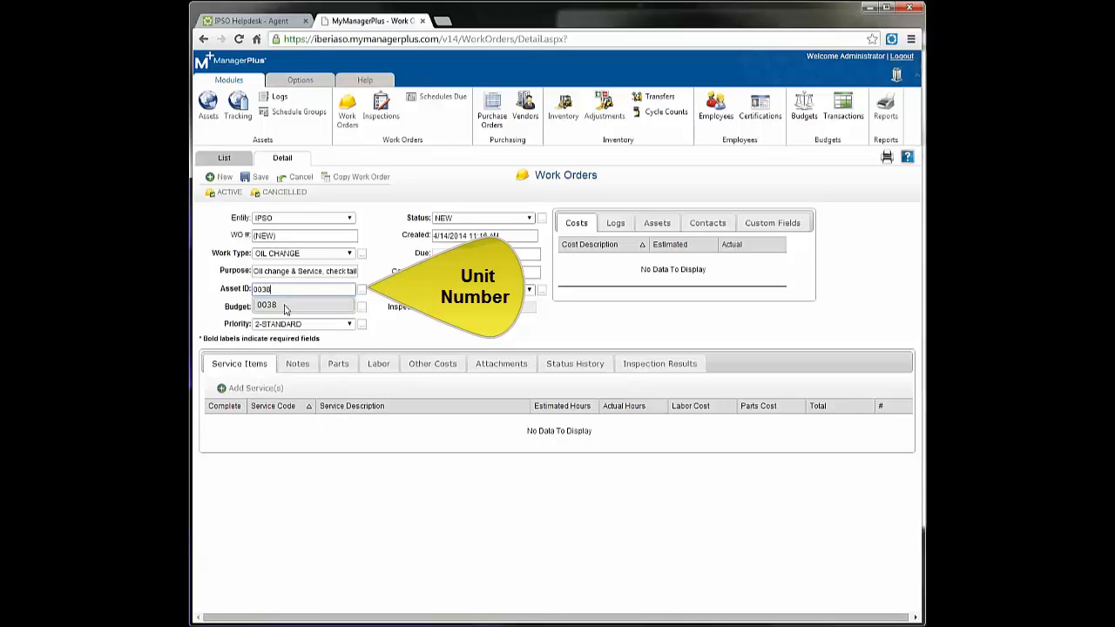
{"action": "key", "text": "BackSpace"}
{"action": "key", "text": "BackSpace"}
{"action": "key", "text": "BackSpace"}
{"action": "type", "text": "41"}
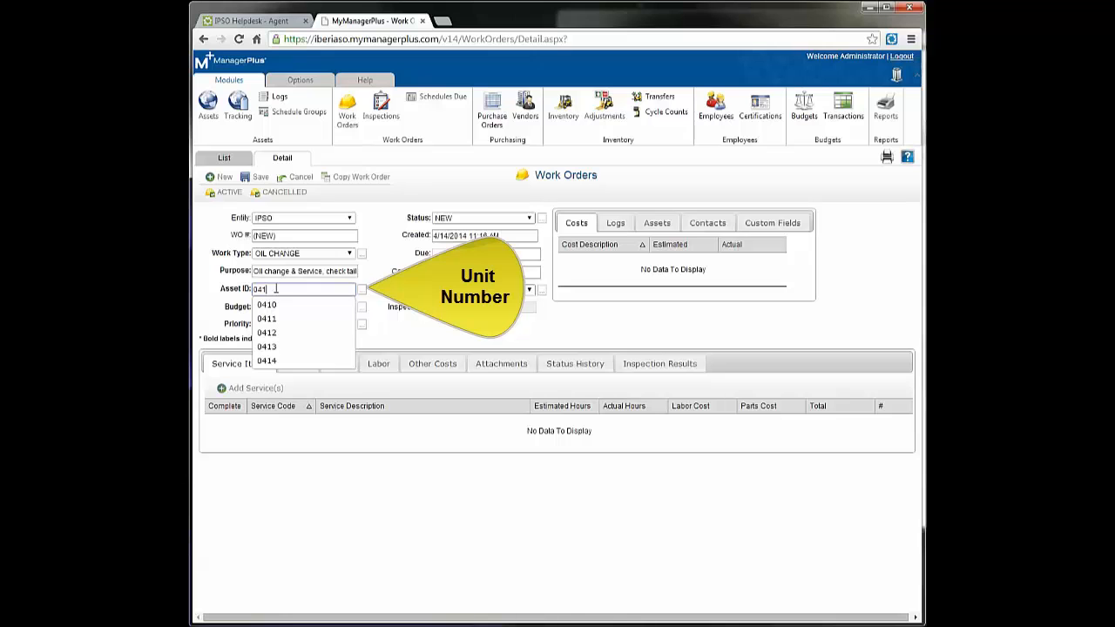
{"action": "key", "text": "BackSpace"}
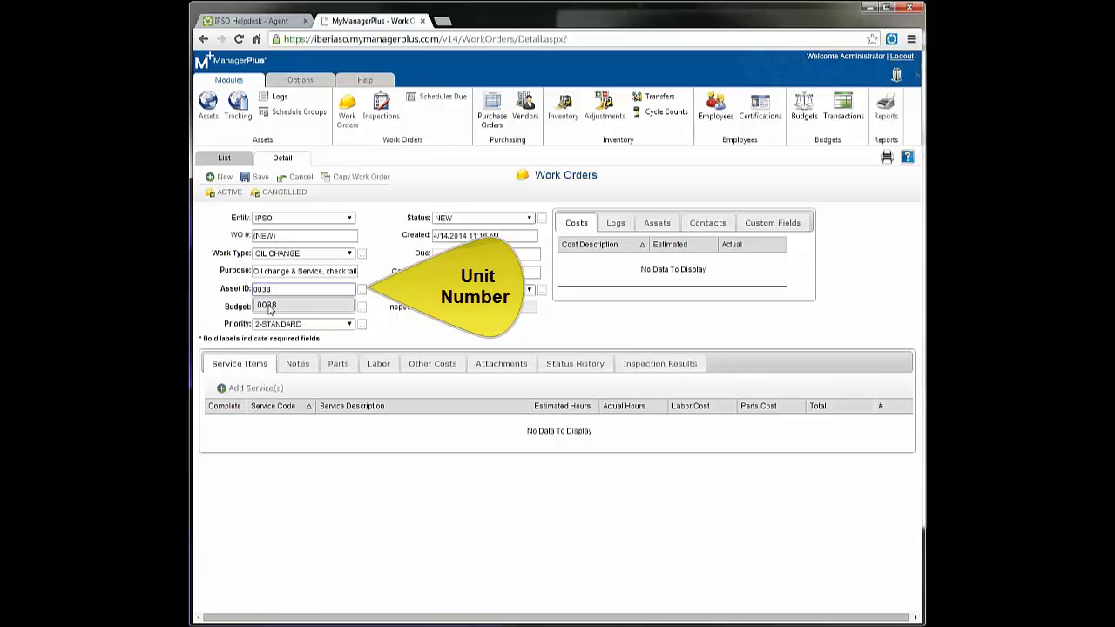
{"action": "left_click", "coordinate": [269, 307]}
{"action": "left_click", "coordinate": [348, 306]}
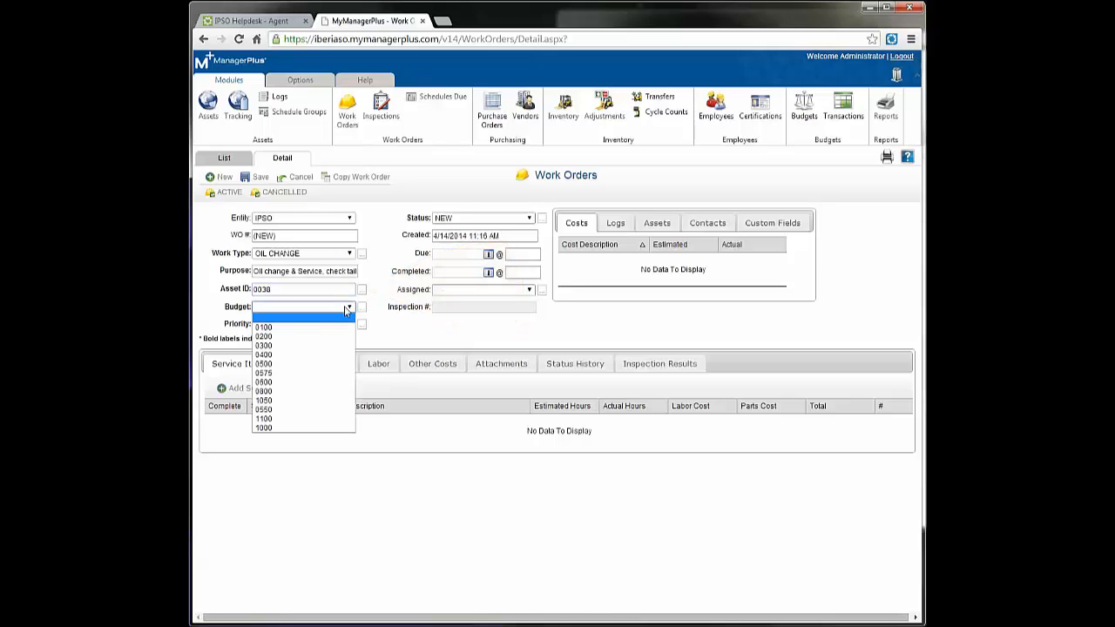
{"action": "left_click", "coordinate": [273, 392]}
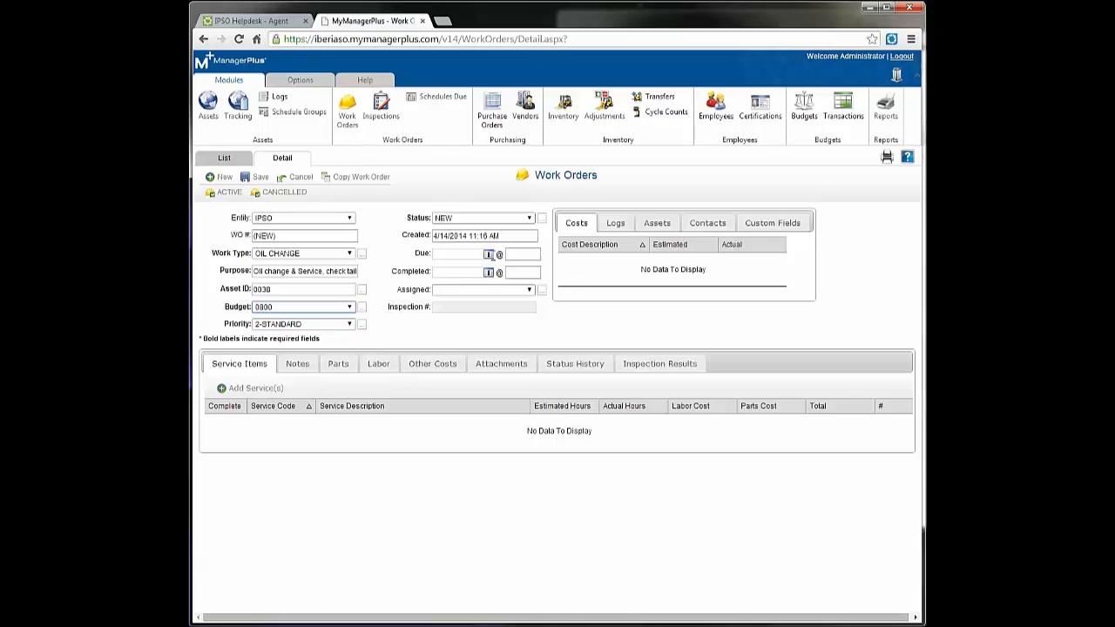
Step: Set the due date to 4/16/2014 at 10:00 AM and save the work order
{"action": "left_click", "coordinate": [488, 254]}
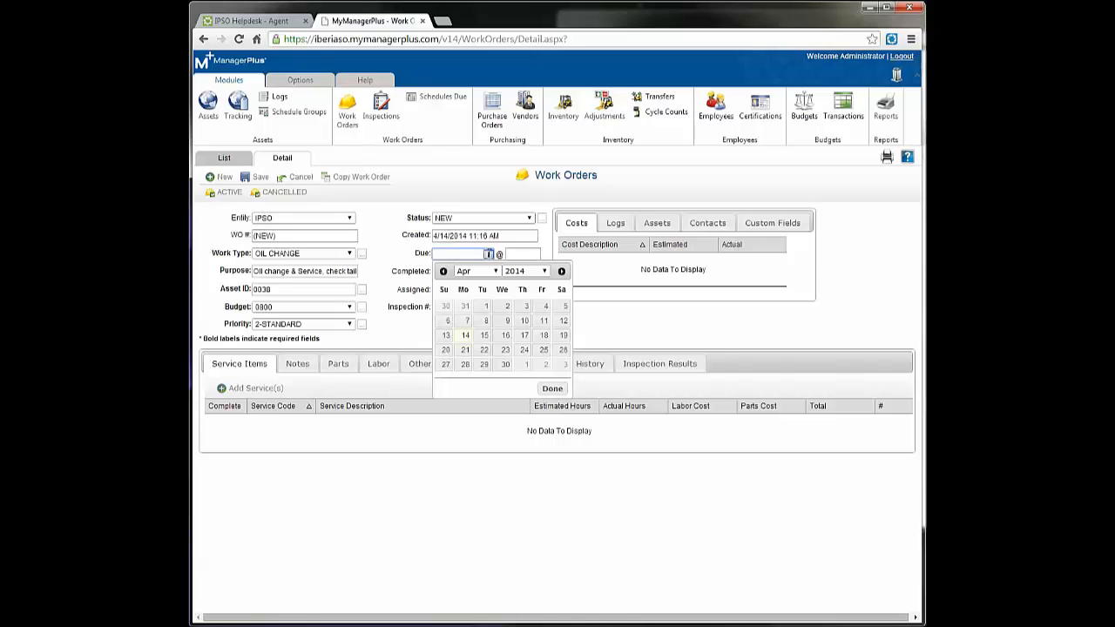
{"action": "left_click", "coordinate": [503, 338]}
{"action": "left_click", "coordinate": [517, 253]}
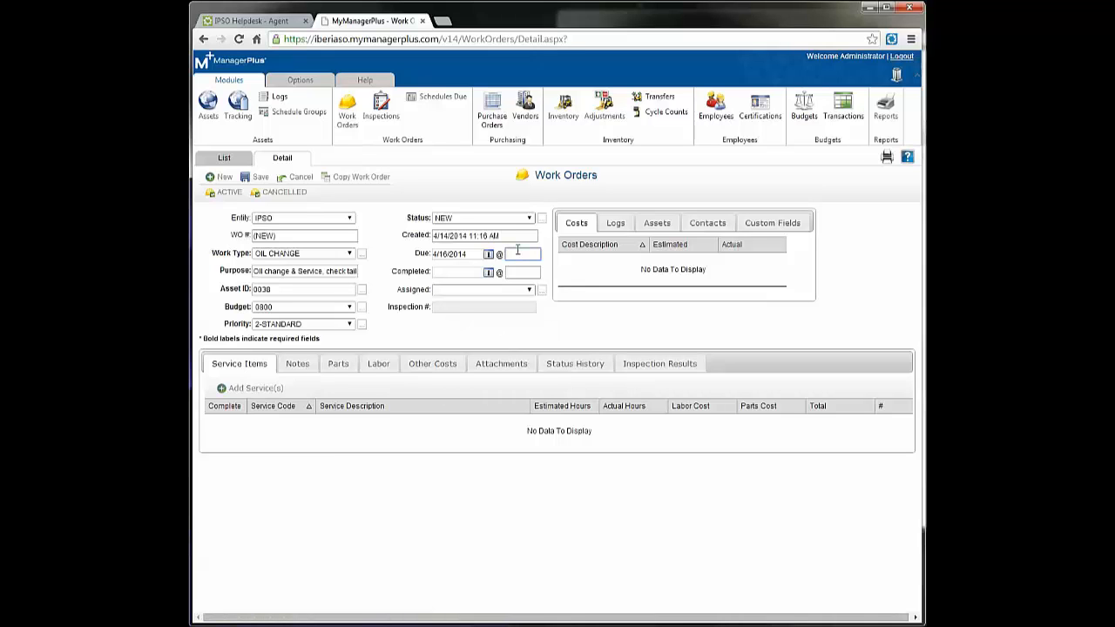
{"action": "type", "text": "10:18AM"}
{"action": "left_click", "coordinate": [526, 253]}
{"action": "left_click", "coordinate": [523, 253]}
{"action": "type", "text": "00 AM"}
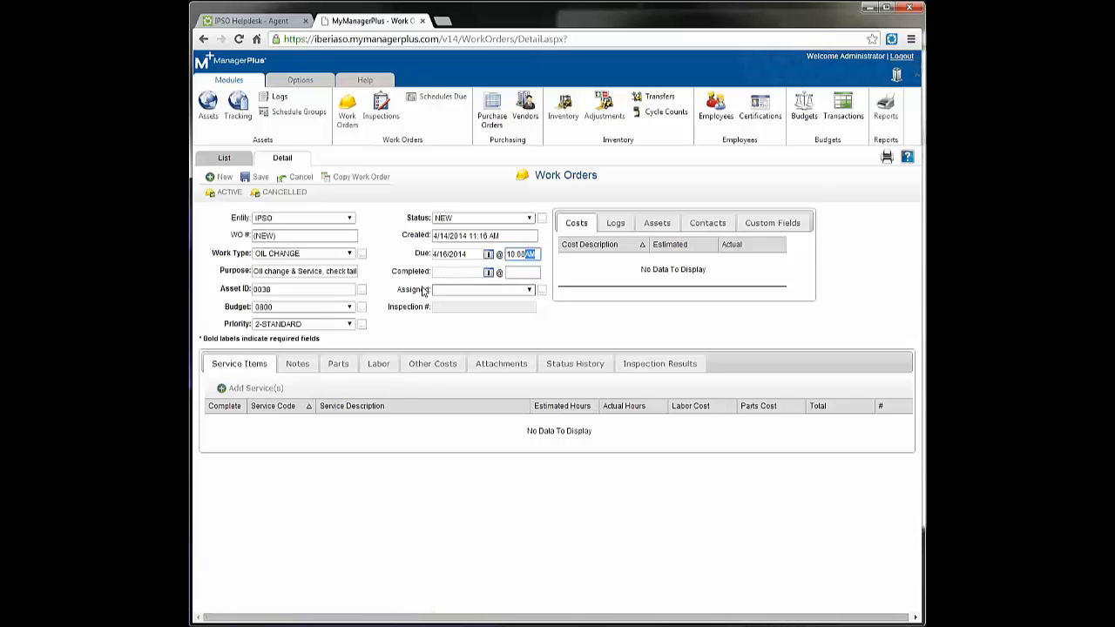
{"action": "left_click", "coordinate": [259, 179]}
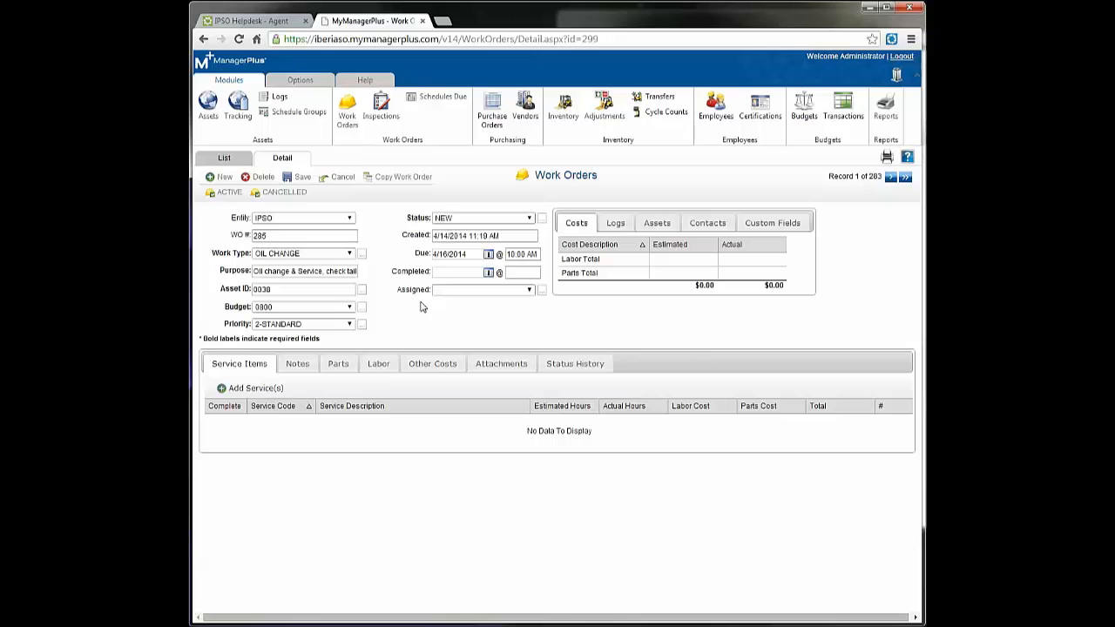
Step: Enter 31550 as the mileage reading in the work order's logs, and discard the entry
{"action": "left_click", "coordinate": [616, 227]}
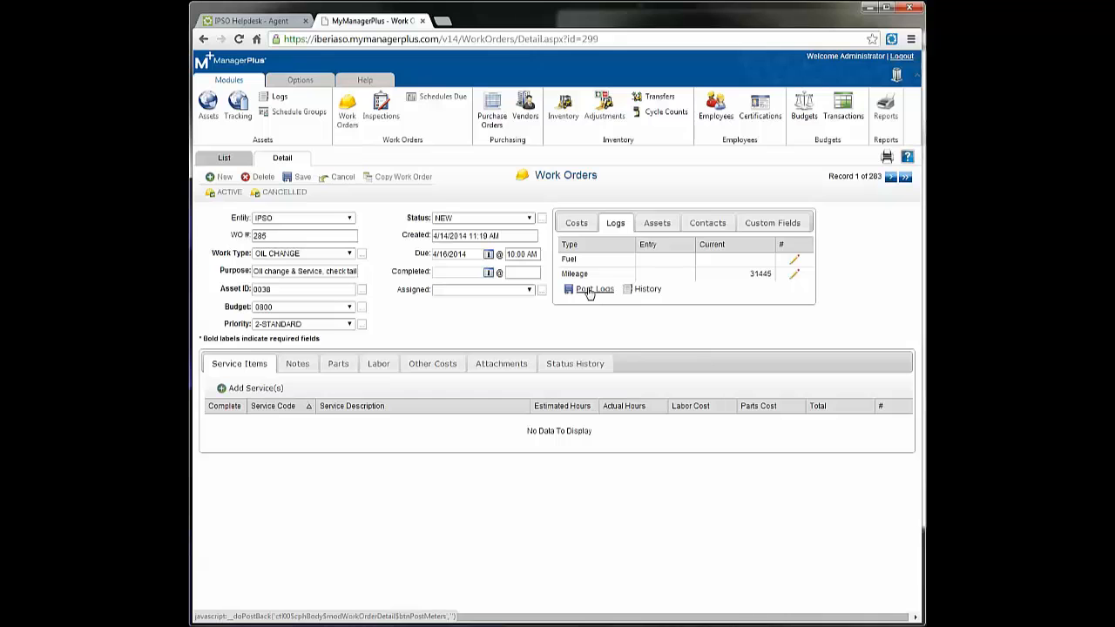
{"action": "left_click", "coordinate": [795, 277]}
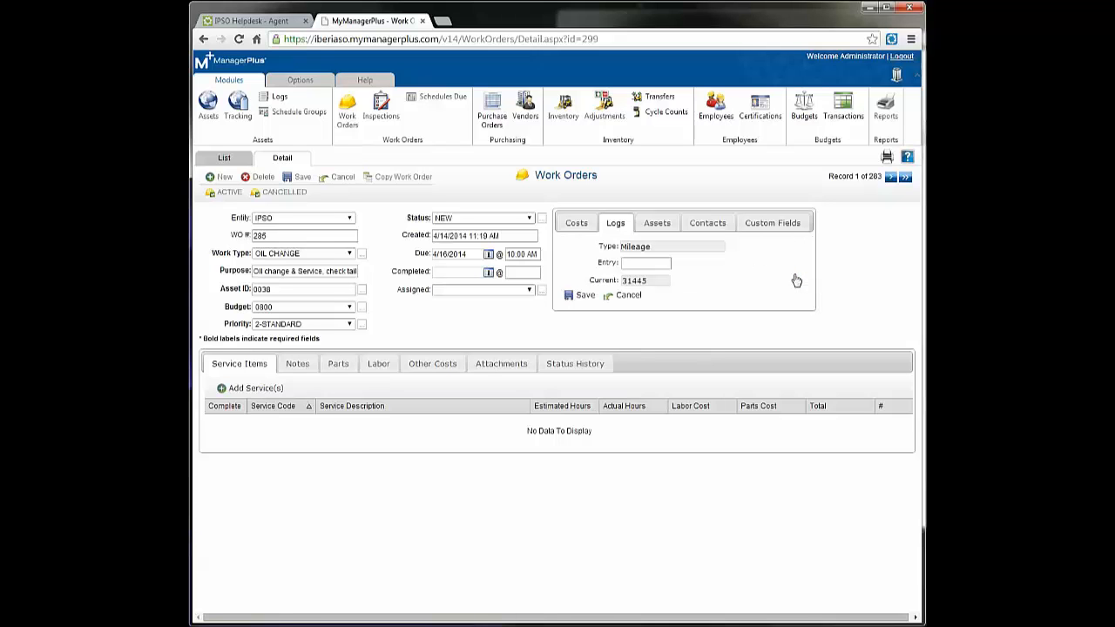
{"action": "left_click", "coordinate": [646, 263]}
{"action": "type", "text": "31550"}
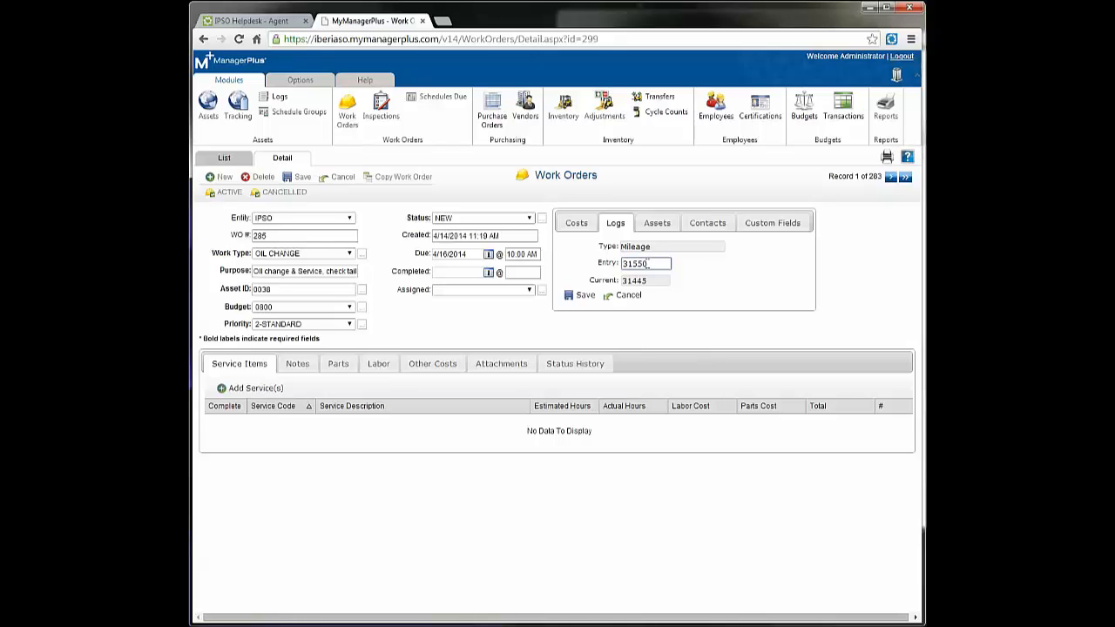
{"action": "left_click", "coordinate": [627, 296]}
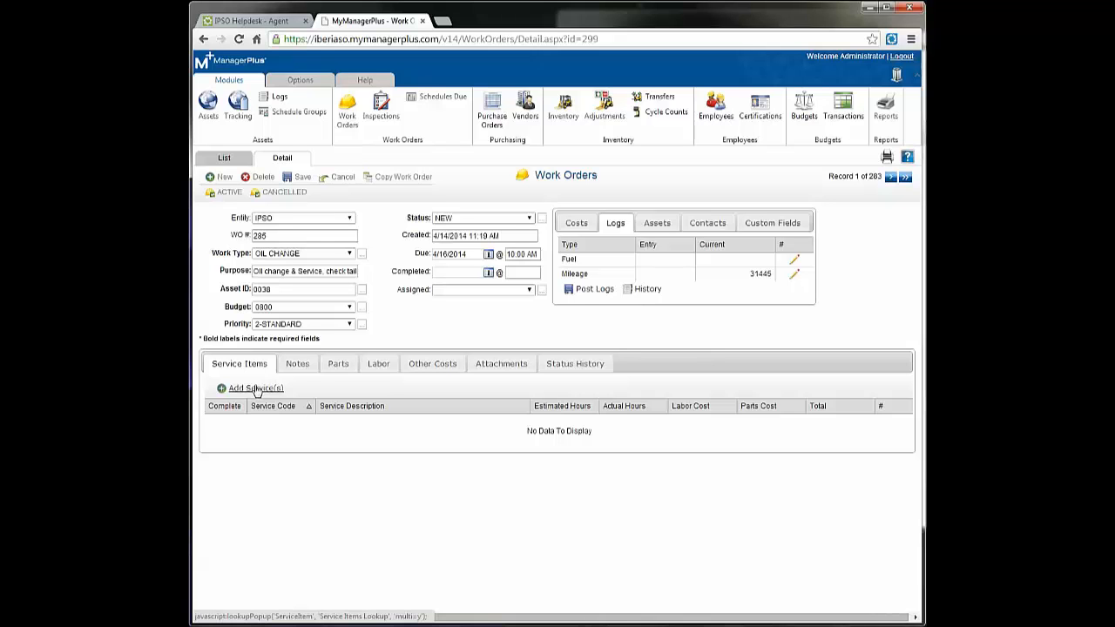
Step: Check the notes of work order 284 and of the completed wash and service work order 277
{"action": "left_click", "coordinate": [223, 159]}
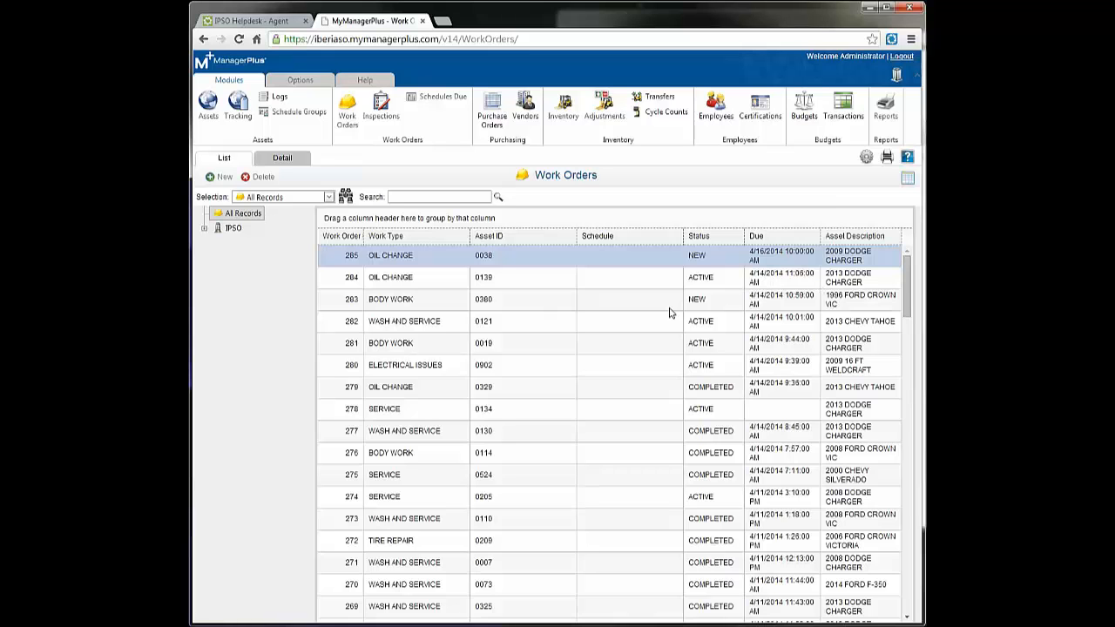
{"action": "left_click", "coordinate": [406, 279]}
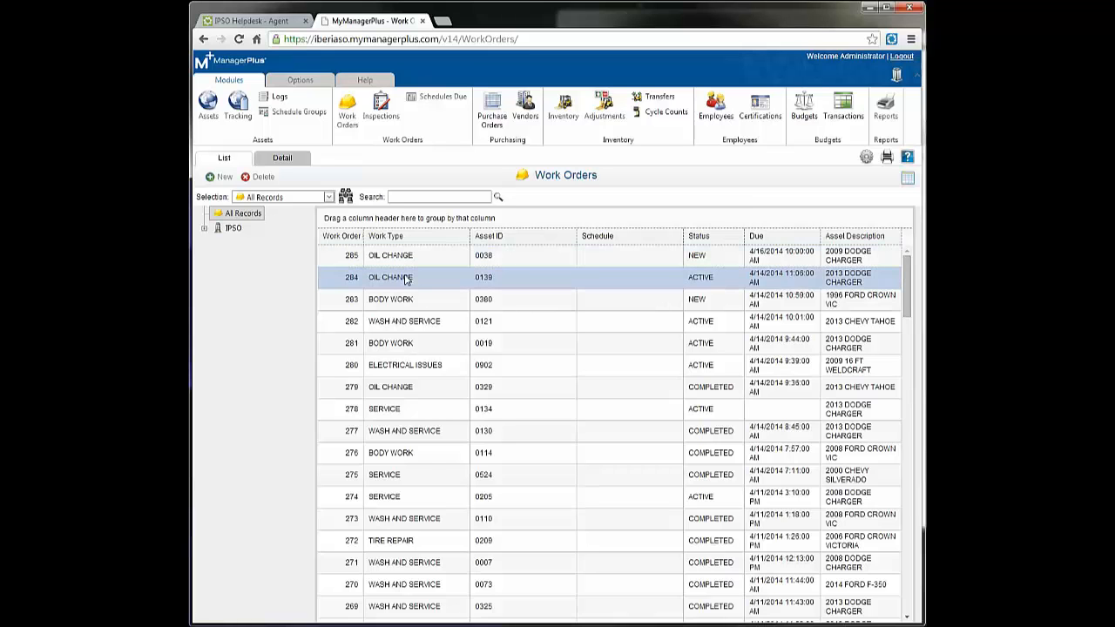
{"action": "double_click", "coordinate": [406, 278]}
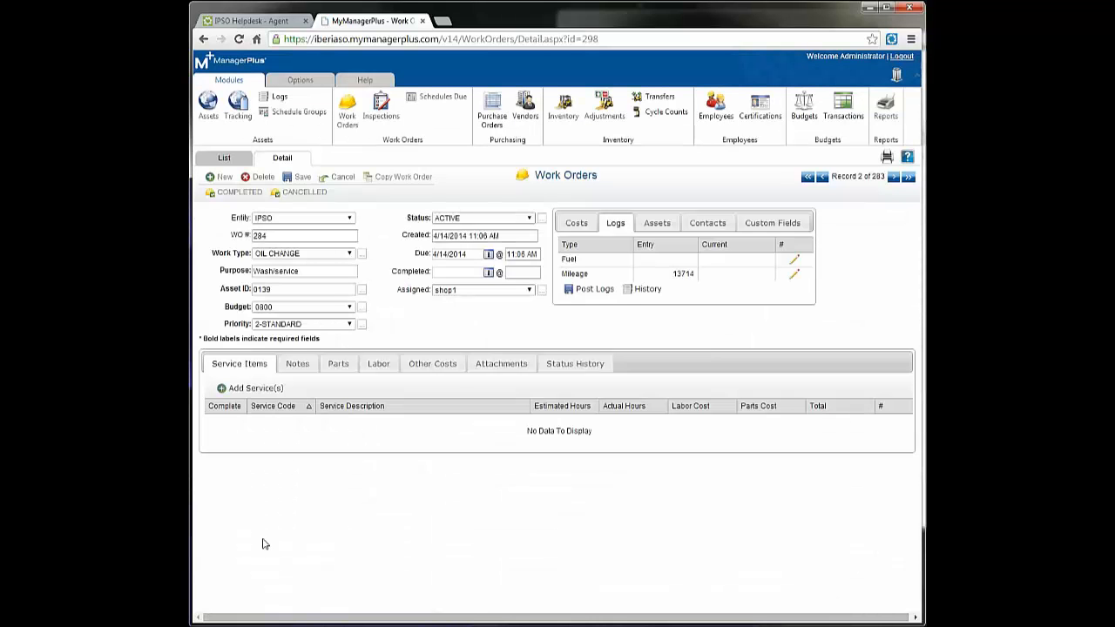
{"action": "left_click", "coordinate": [308, 365]}
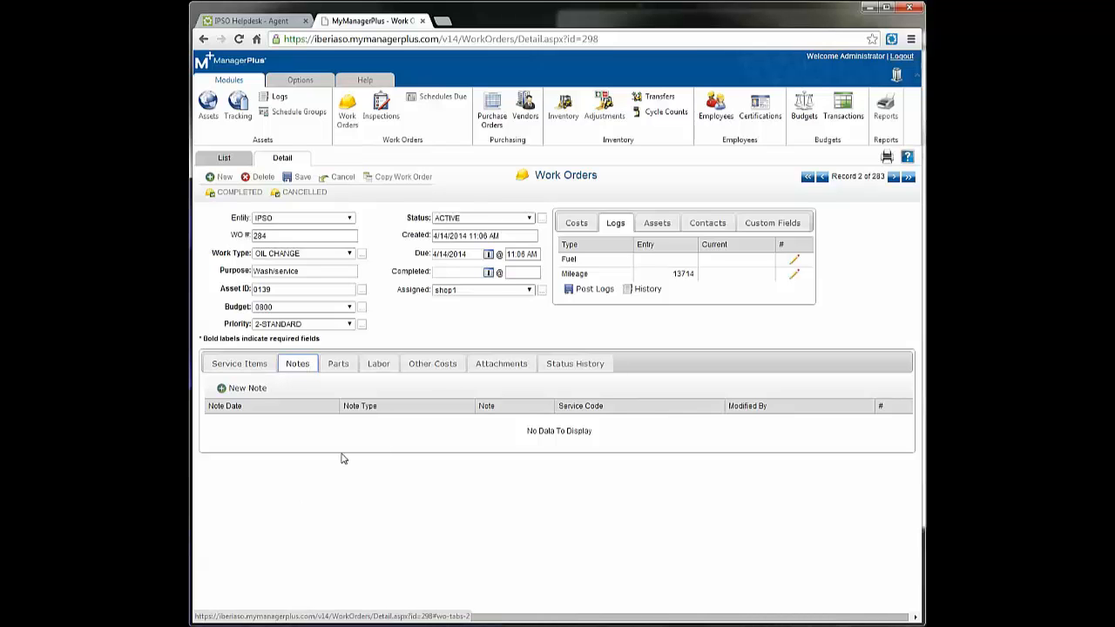
{"action": "left_click", "coordinate": [223, 159]}
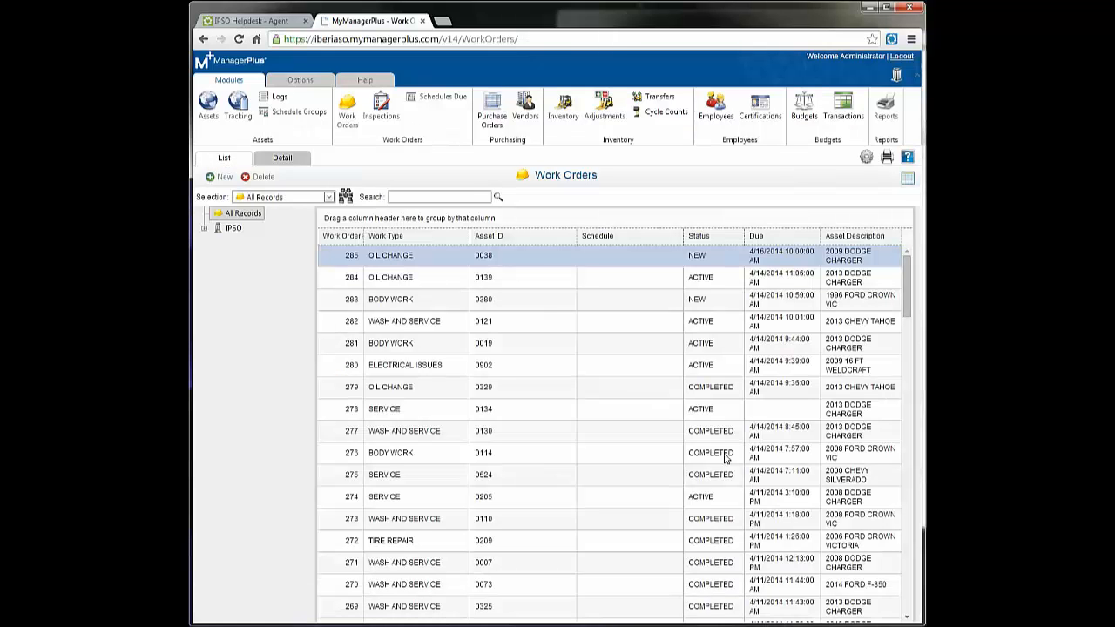
{"action": "double_click", "coordinate": [414, 433]}
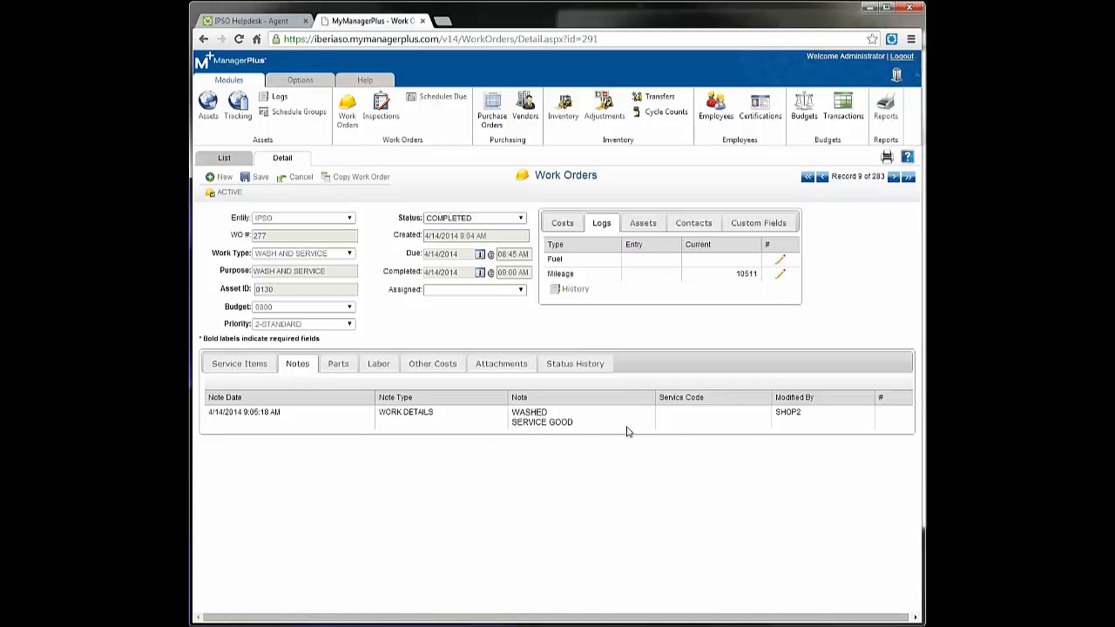
Step: Check the service items of work order 277, and the notes and parts of the completed oil change work order 268
{"action": "left_click", "coordinate": [220, 370]}
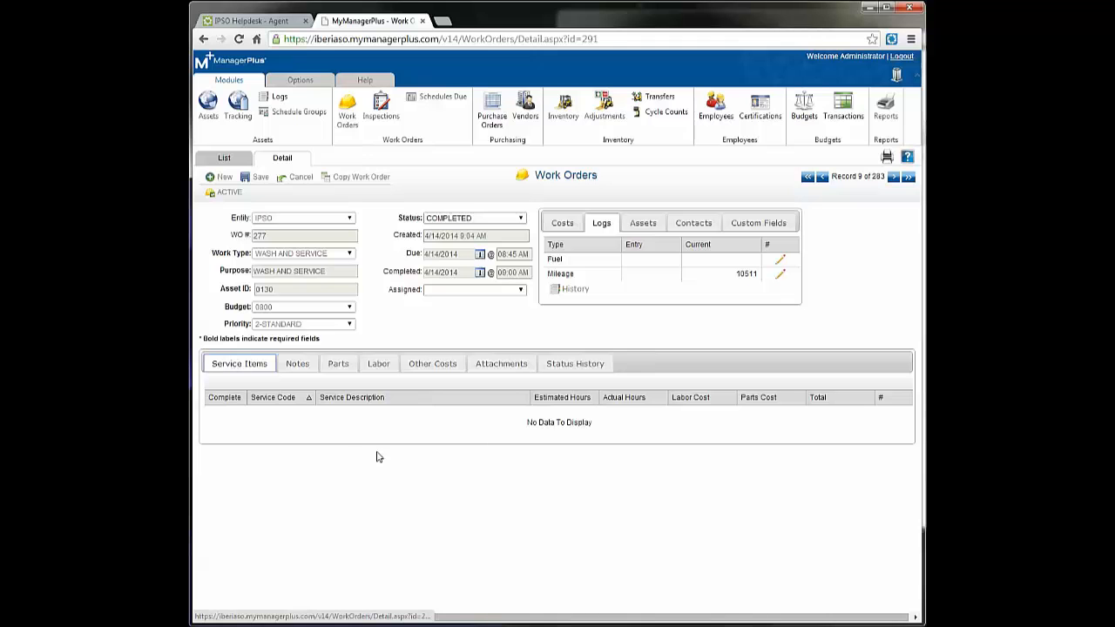
{"action": "left_click", "coordinate": [225, 160]}
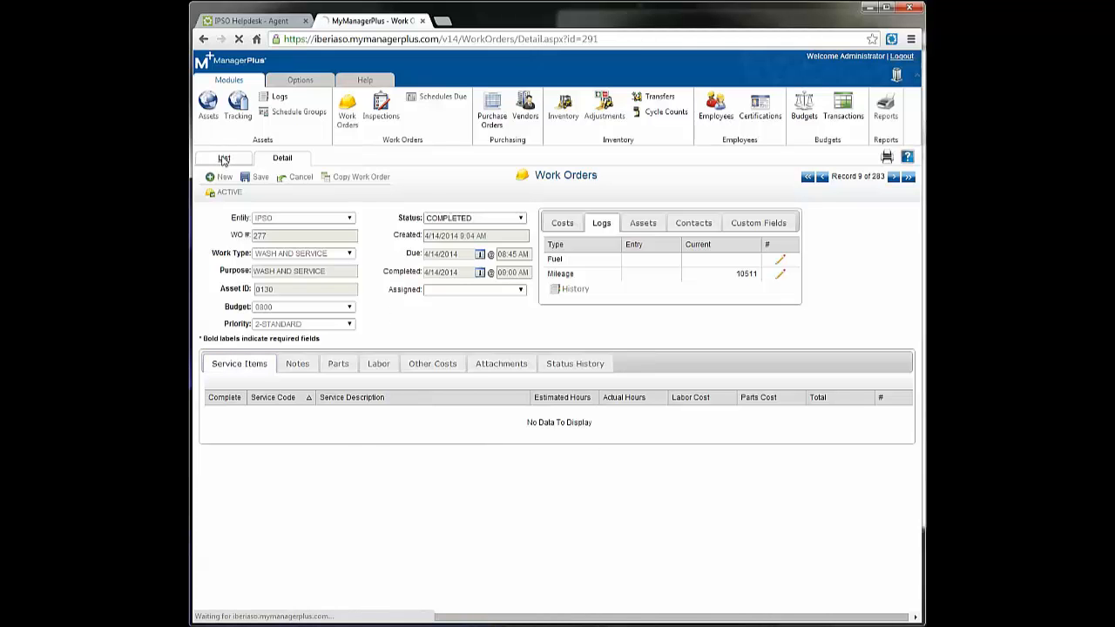
{"action": "scroll", "coordinate": [599, 406], "scroll_direction": "down", "scroll_amount": 5}
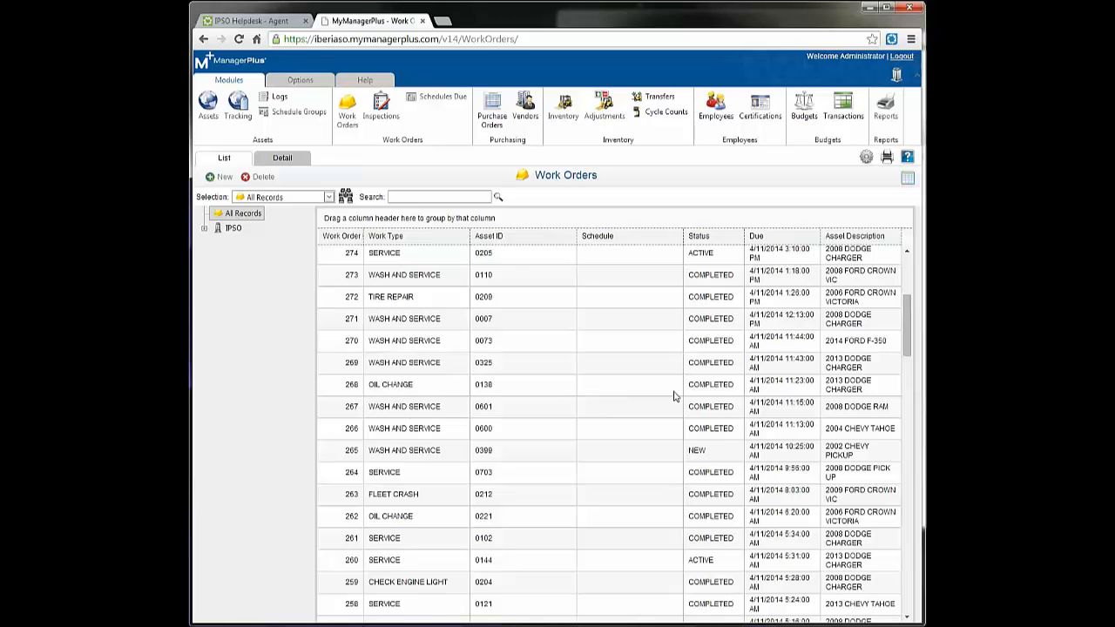
{"action": "double_click", "coordinate": [405, 386]}
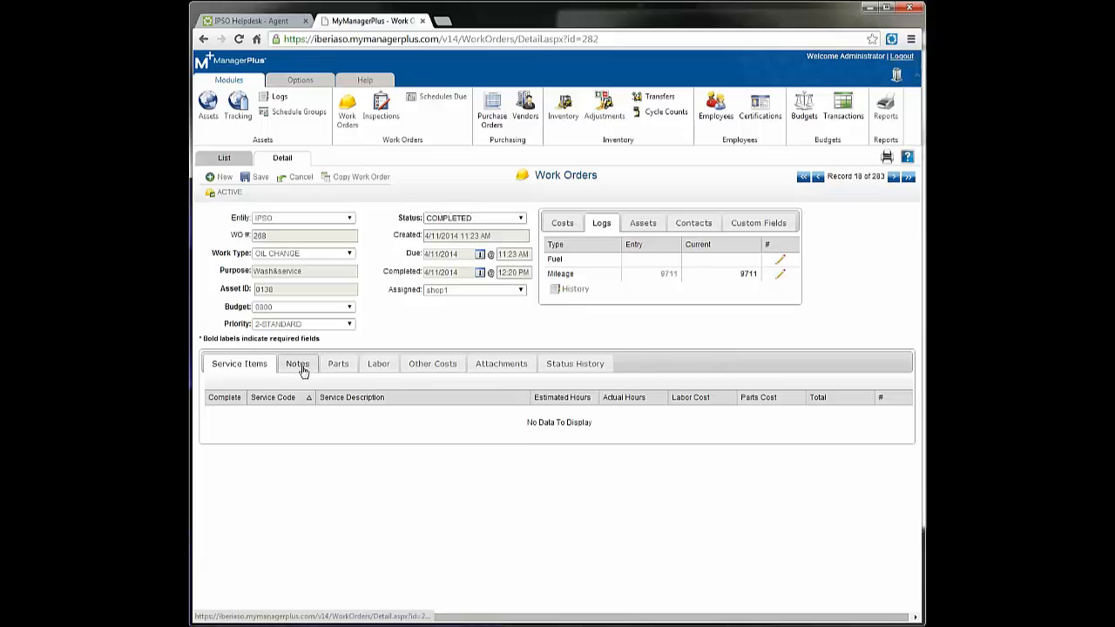
{"action": "left_click", "coordinate": [298, 364]}
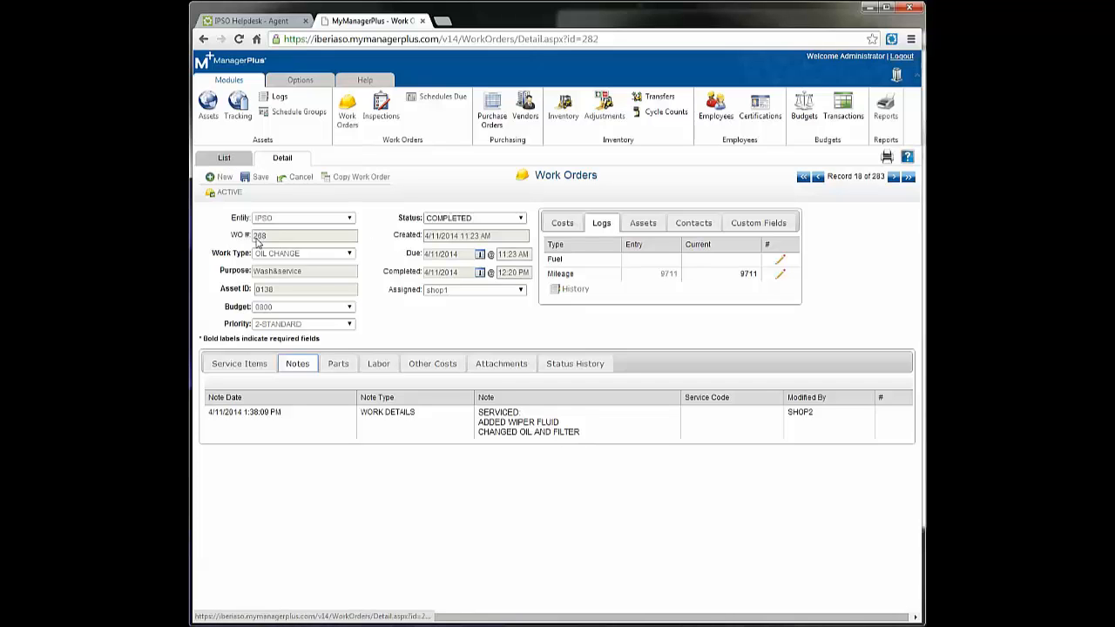
{"action": "left_click", "coordinate": [338, 363]}
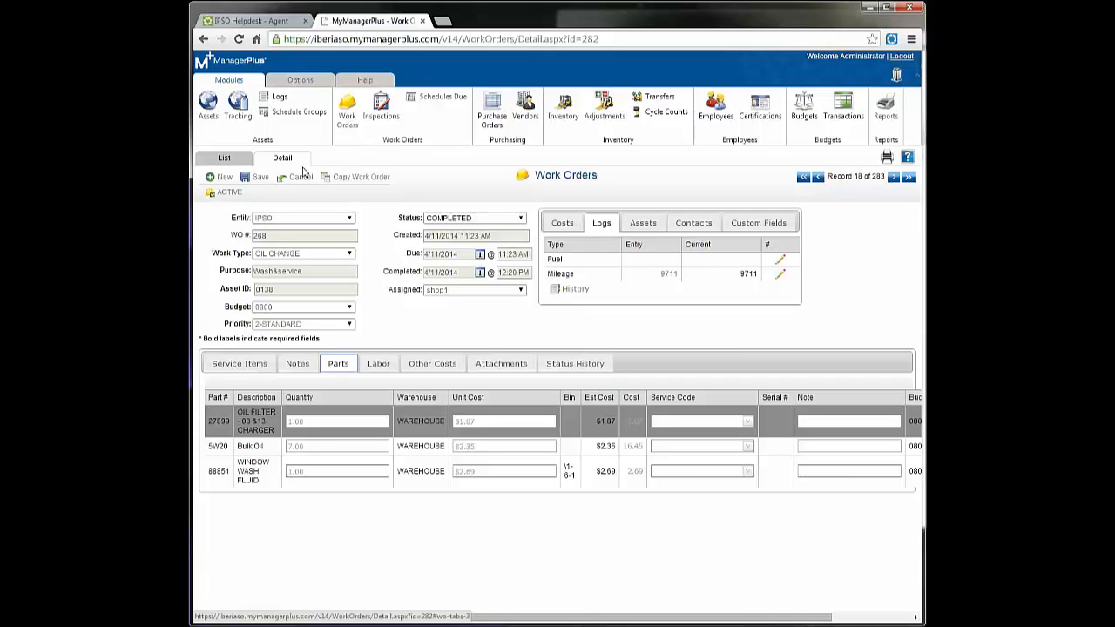
Step: Open the completed will-not-start work order 205 for asset 6269 and check its parts and service items
{"action": "left_click", "coordinate": [223, 160]}
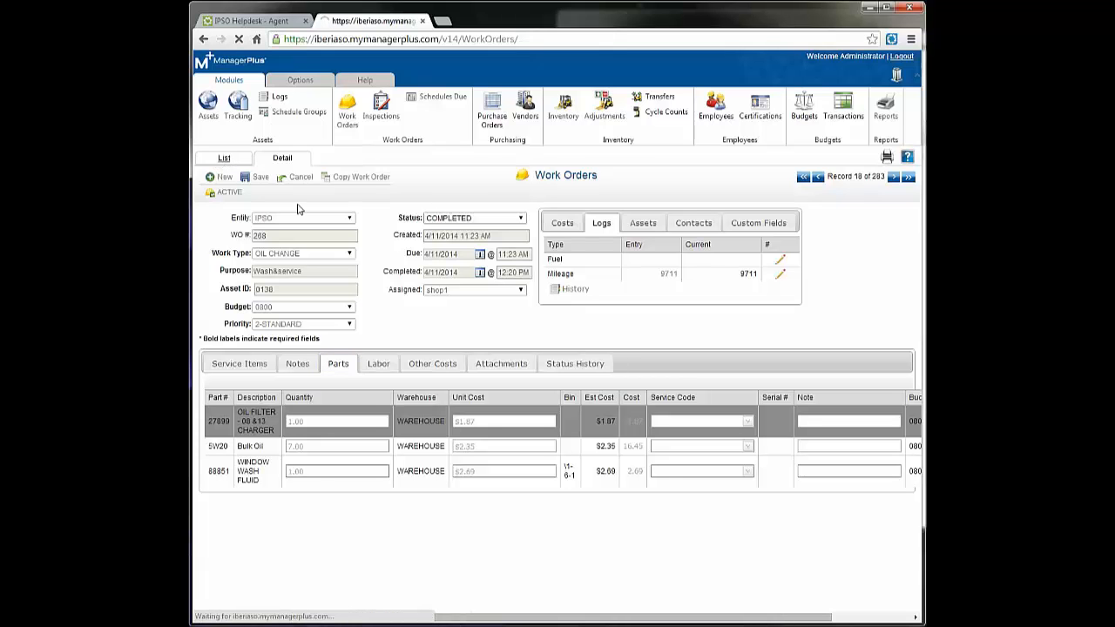
{"action": "scroll", "coordinate": [494, 608], "scroll_direction": "down", "scroll_amount": 15}
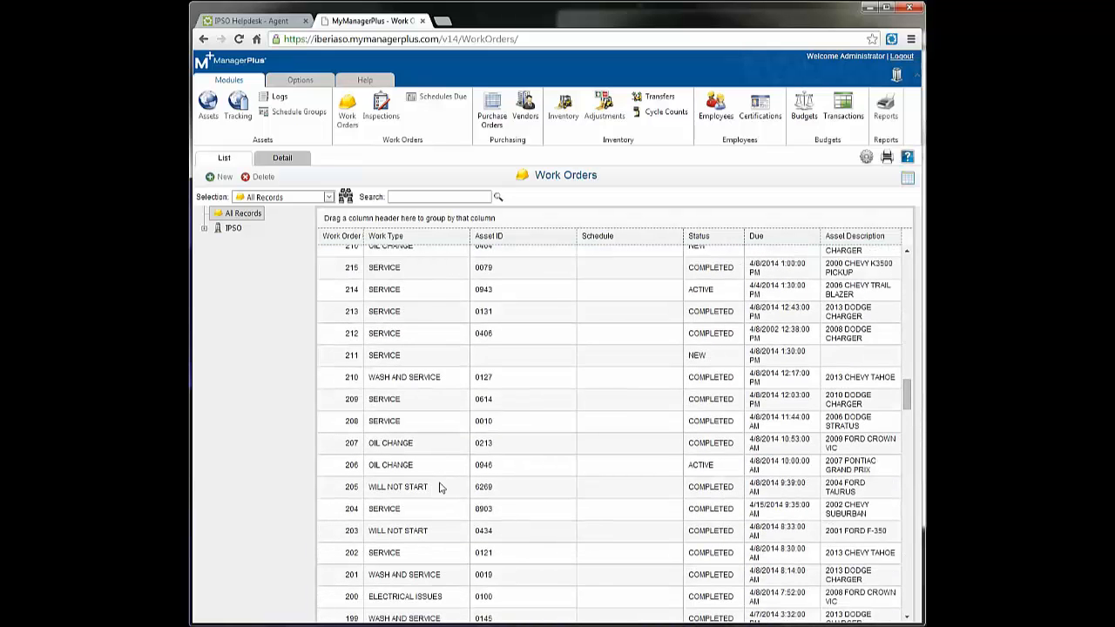
{"action": "left_click", "coordinate": [403, 493]}
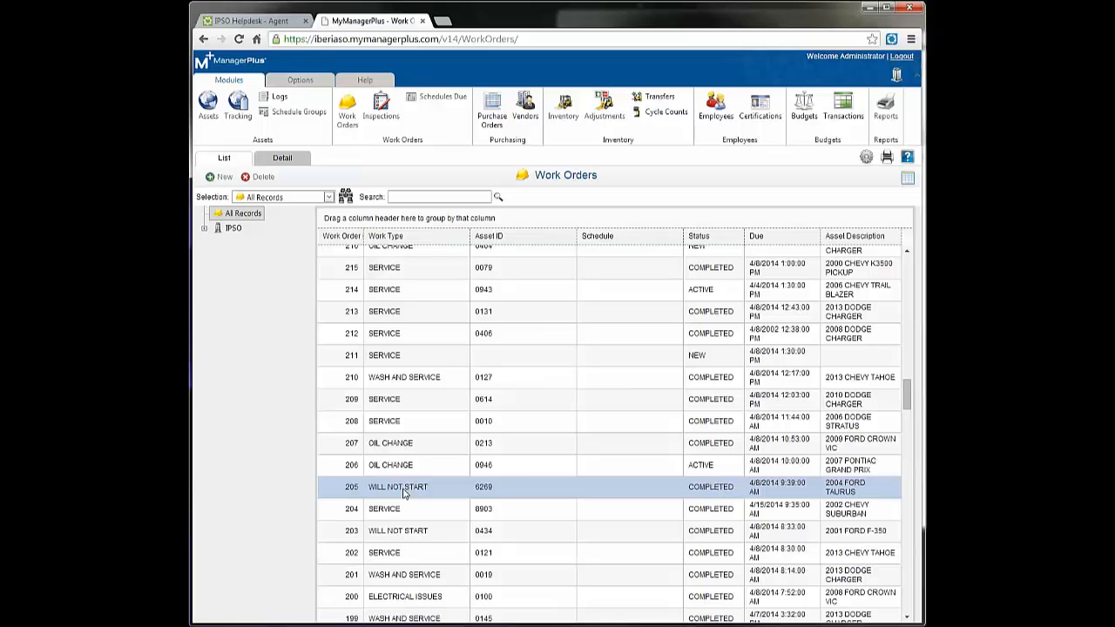
{"action": "double_click", "coordinate": [404, 493]}
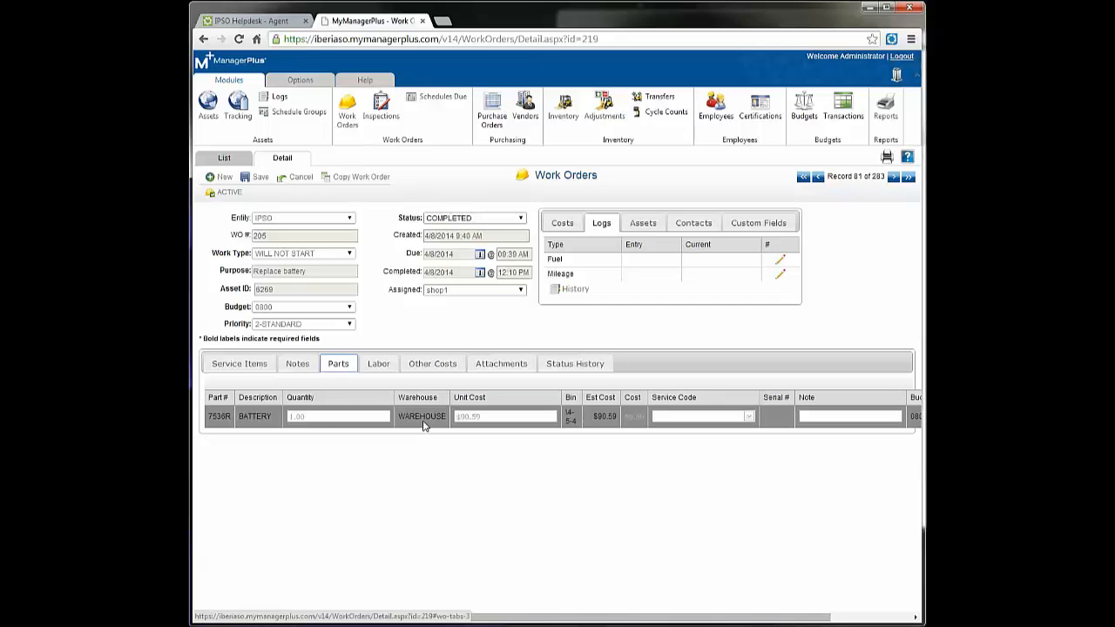
{"action": "left_click", "coordinate": [226, 365]}
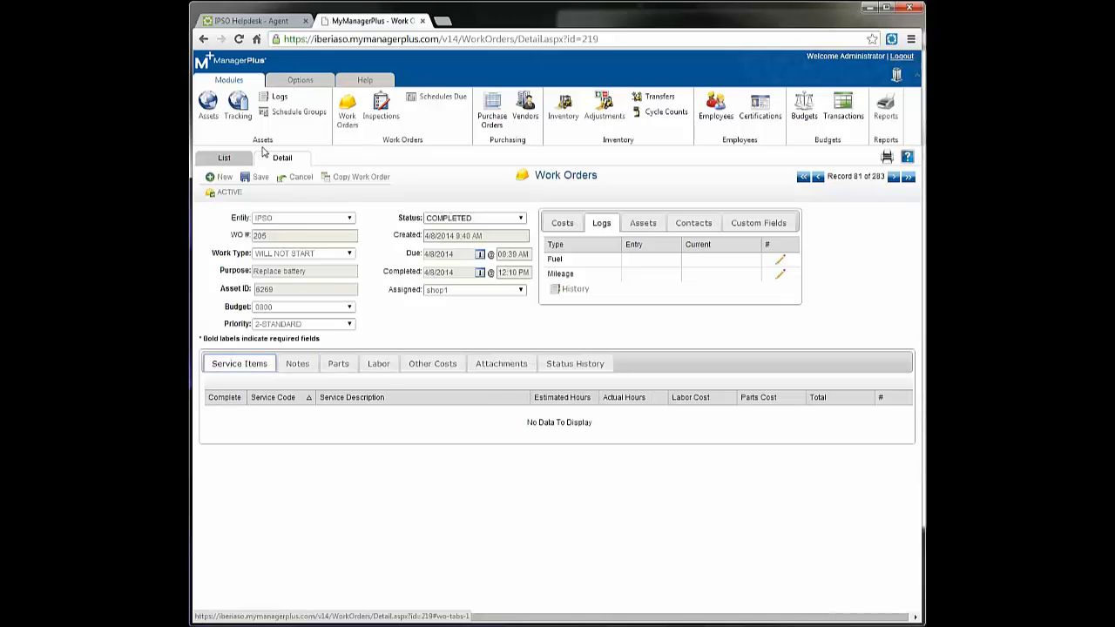
Step: Return to the work orders list, log out of ManagerPlus and close its browser tab
{"action": "left_click", "coordinate": [232, 160]}
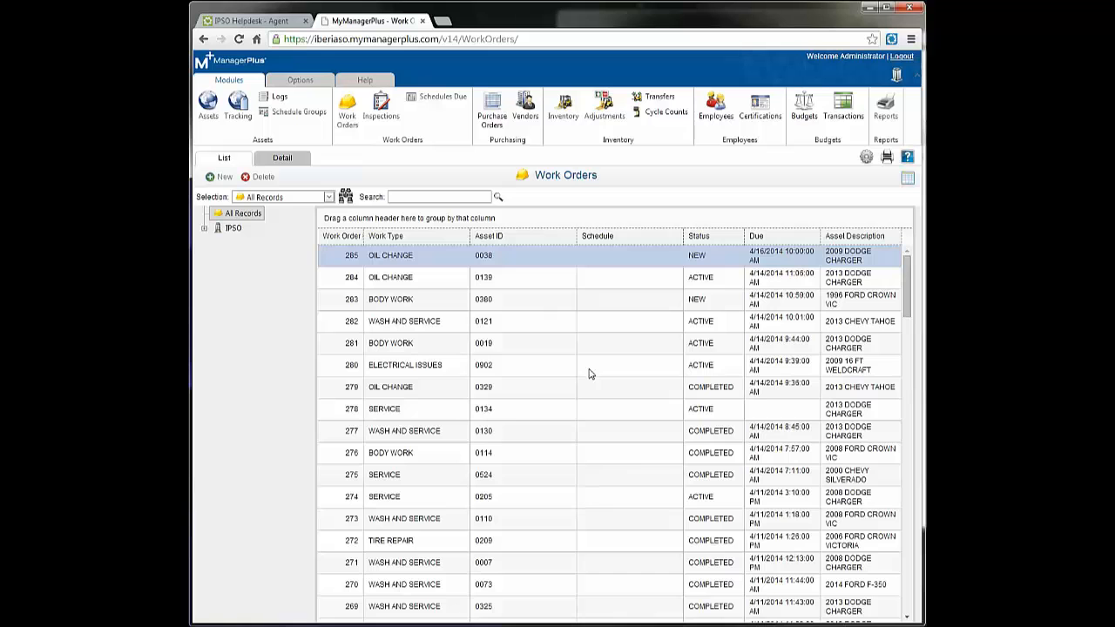
{"action": "scroll", "coordinate": [588, 373], "scroll_direction": "down", "scroll_amount": 5}
{"action": "scroll", "coordinate": [589, 373], "scroll_direction": "up", "scroll_amount": 5}
{"action": "left_click", "coordinate": [902, 57]}
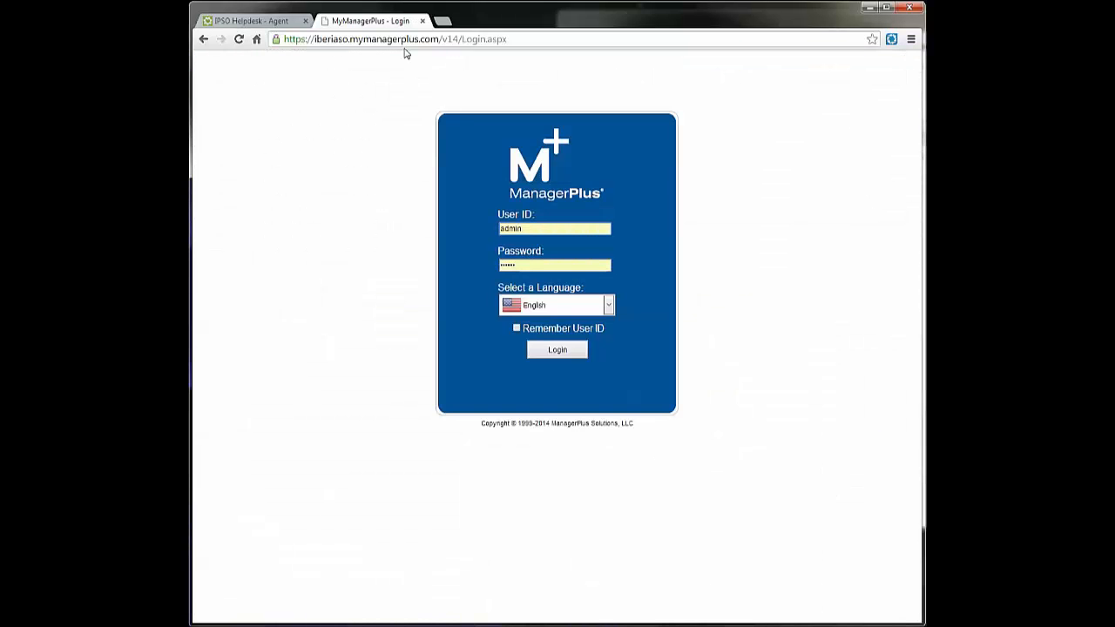
{"action": "left_click", "coordinate": [422, 21]}
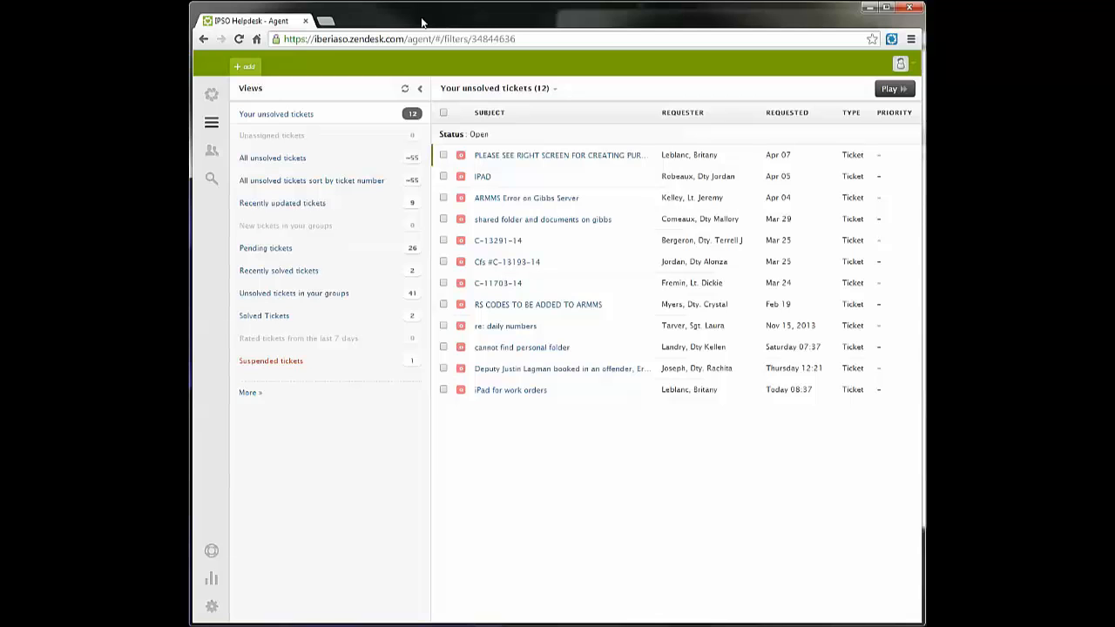